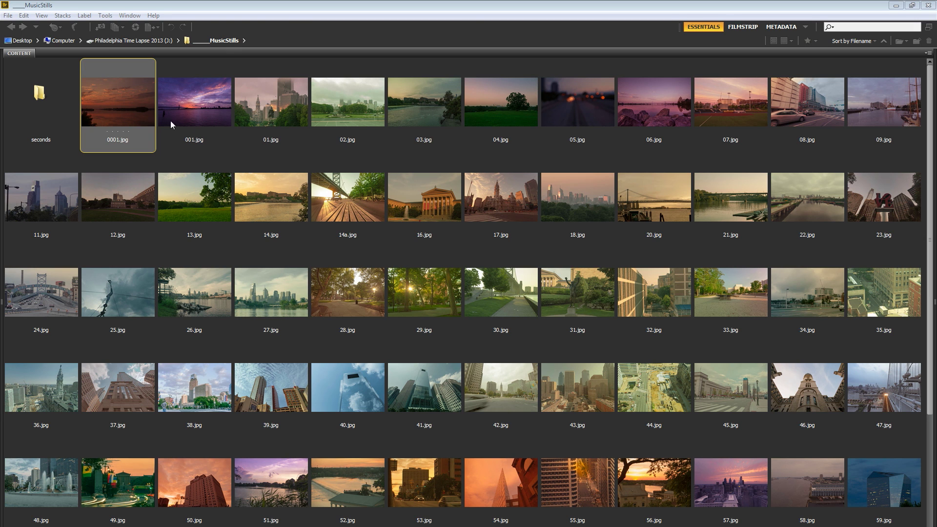
Preview the opening stills full screen, from the 001.jpg purple sunset to the 06.jpg rocky shore.
click(210, 112)
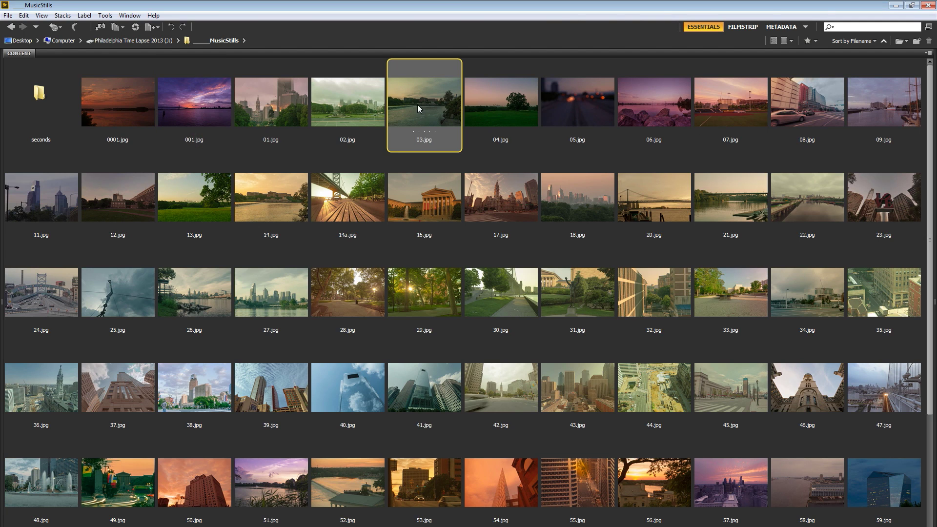
key(space)
key(space)
click(672, 89)
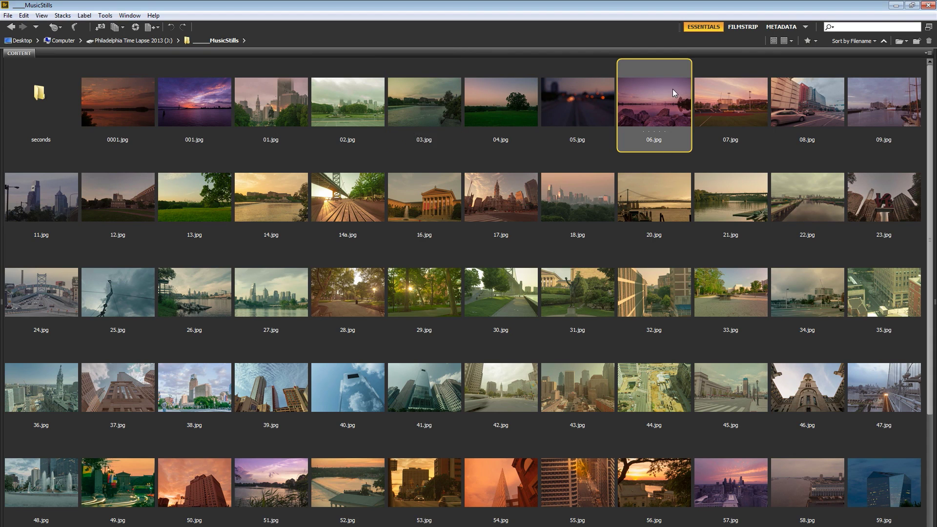
key(space)
key(space)
scroll(303, 229, down, 3)
scroll(303, 229, up, 3)
scroll(459, 224, down, 3)
scroll(464, 209, up, 3)
scroll(464, 223, down, 3)
scroll(464, 223, up, 3)
scroll(371, 219, down, 3)
scroll(429, 225, up, 3)
scroll(388, 193, down, 3)
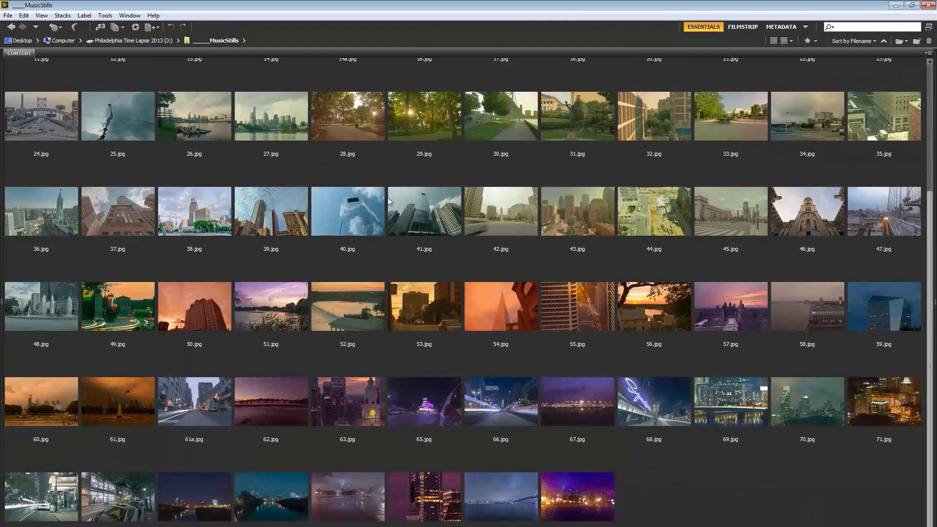
scroll(394, 215, up, 3)
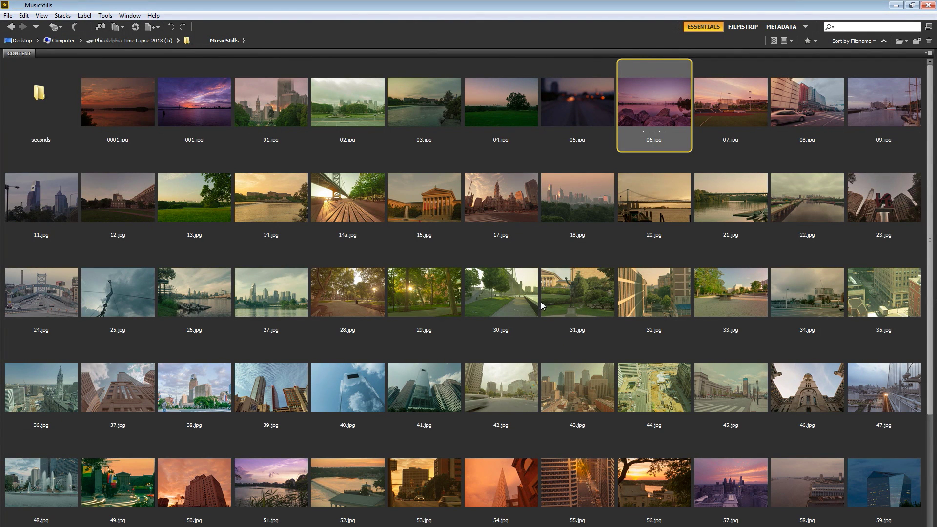
Survey the whole set, from the first still 0001.jpg to the final night-lights still.
click(136, 107)
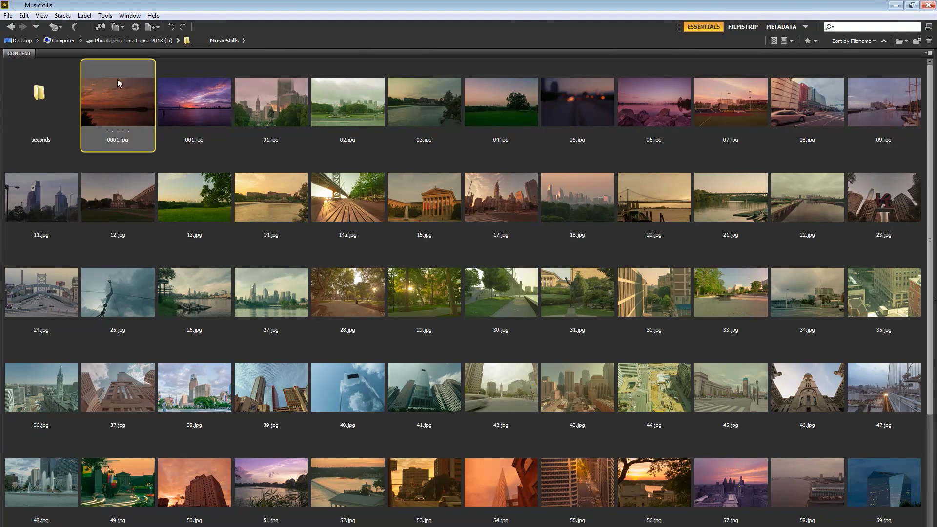
scroll(395, 177, down, 1)
scroll(574, 496, down, 1)
click(575, 497)
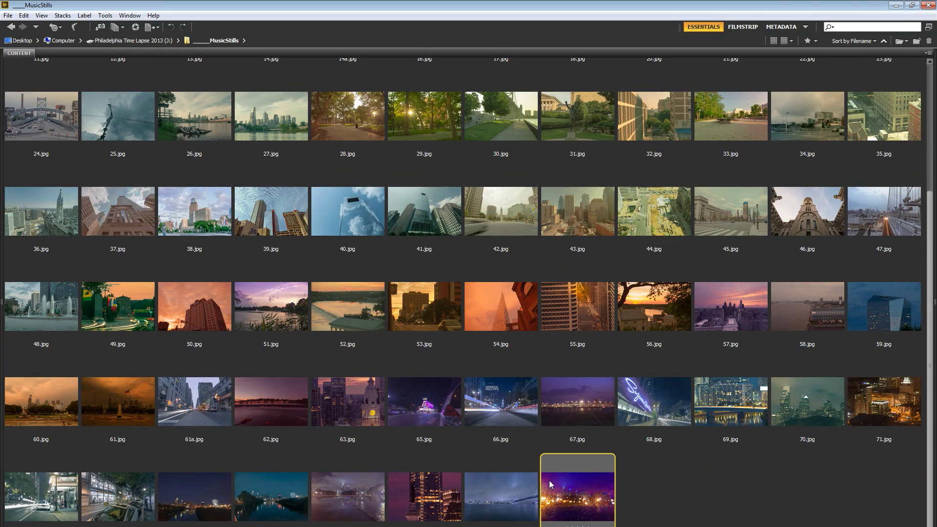
scroll(569, 476, up, 2)
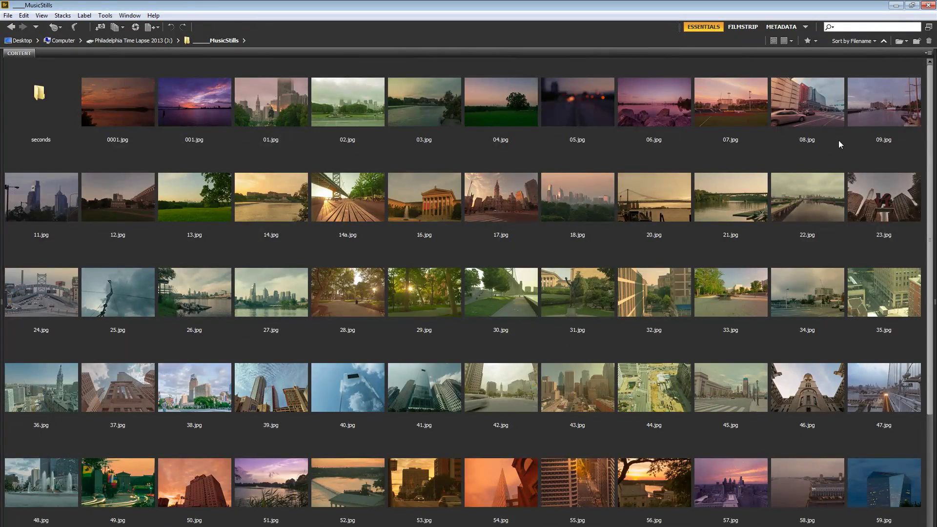
scroll(569, 312, down, 1)
scroll(570, 312, down, 1)
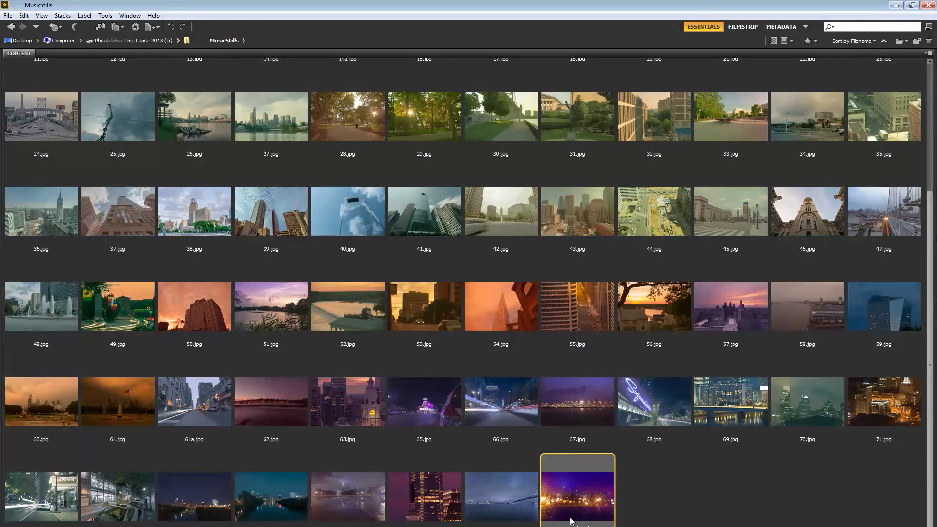
scroll(534, 457, up, 1)
scroll(532, 452, up, 1)
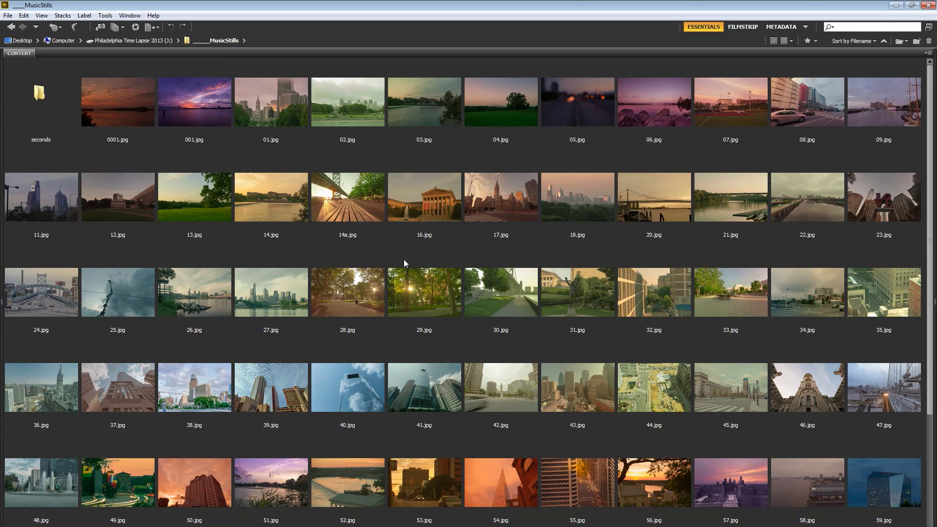
scroll(426, 347, down, 1)
scroll(426, 345, up, 1)
scroll(555, 185, down, 1)
scroll(561, 303, down, 1)
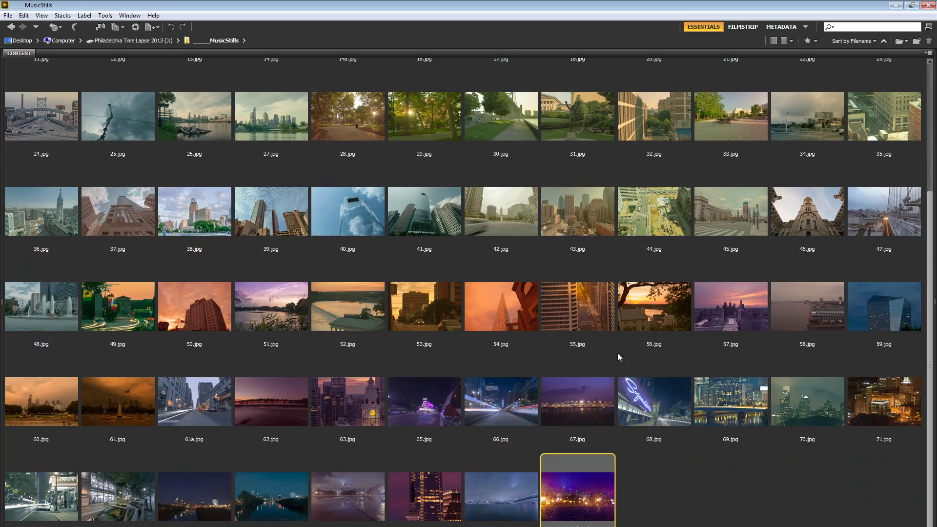
scroll(459, 450, up, 3)
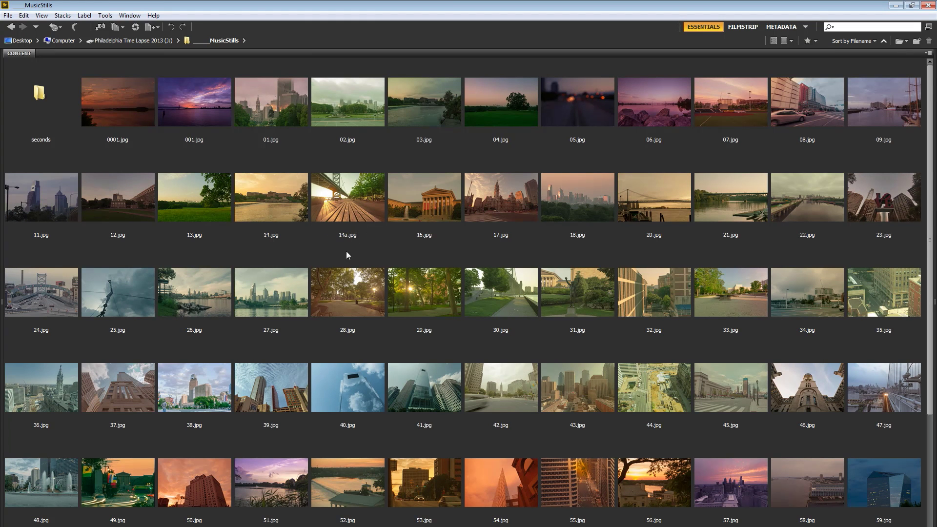
Select 02.jpg and enlarge the thumbnails to seven per row with Ctrl+=.
click(356, 114)
key(ctrl+equal)
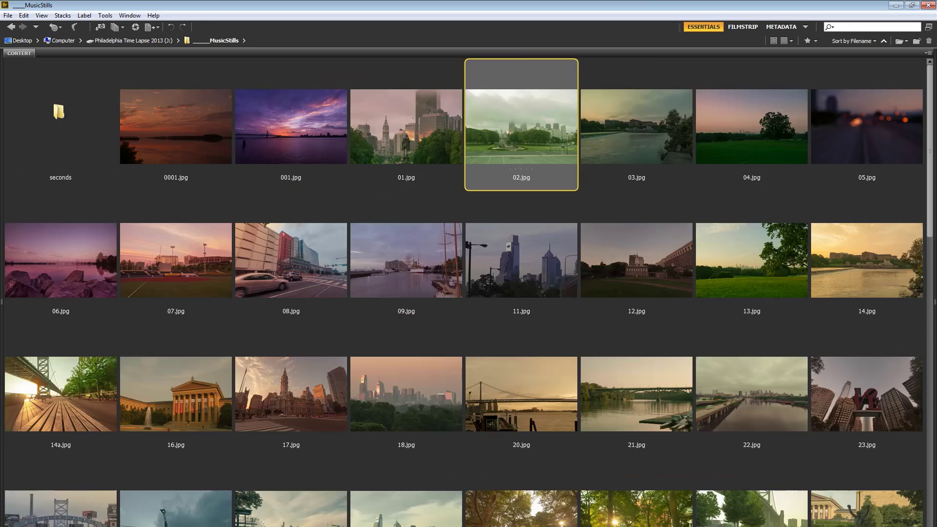
key(ctrl+equal)
Compare the colours of 02.jpg against 08.jpg, 07.jpg and 06.jpg.
click(463, 280)
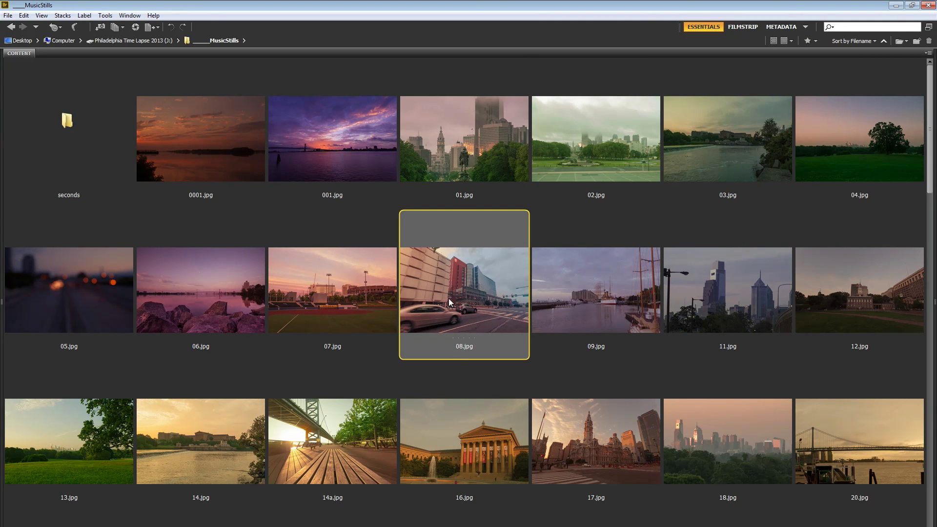
click(604, 147)
click(334, 271)
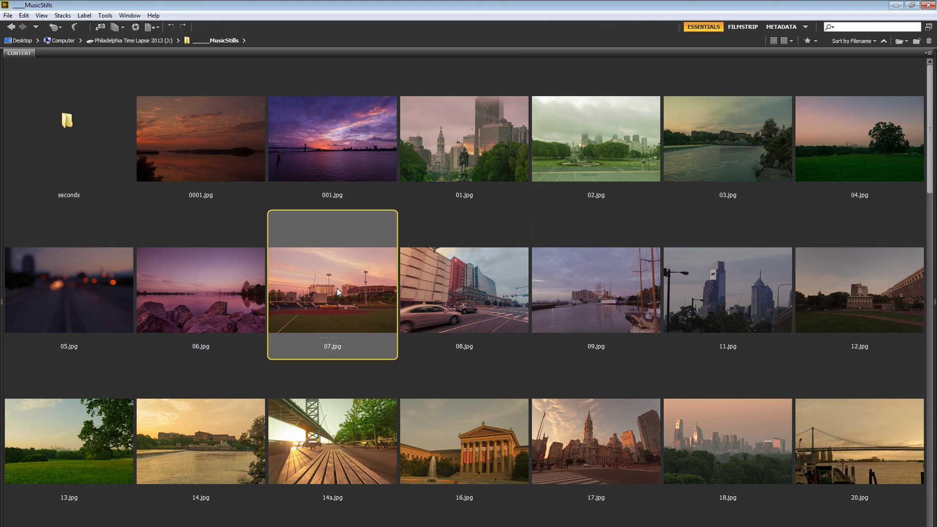
click(199, 304)
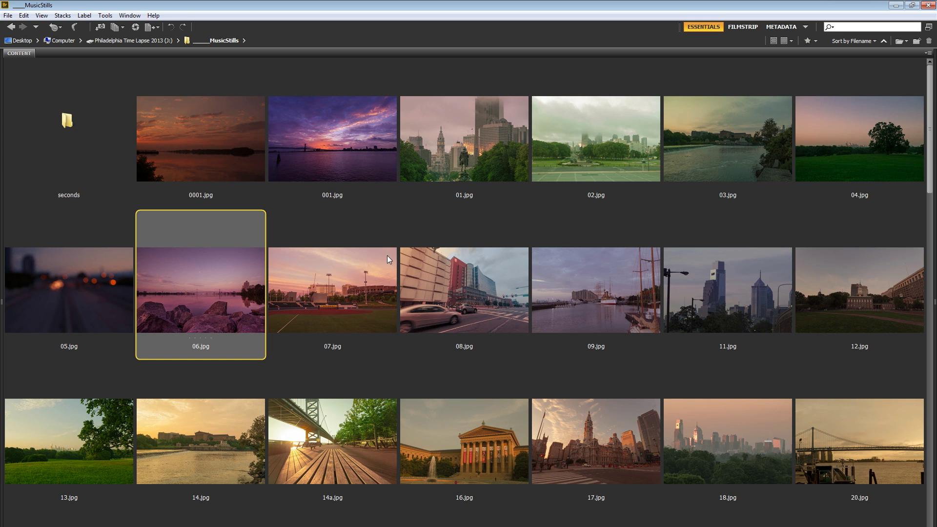
click(585, 141)
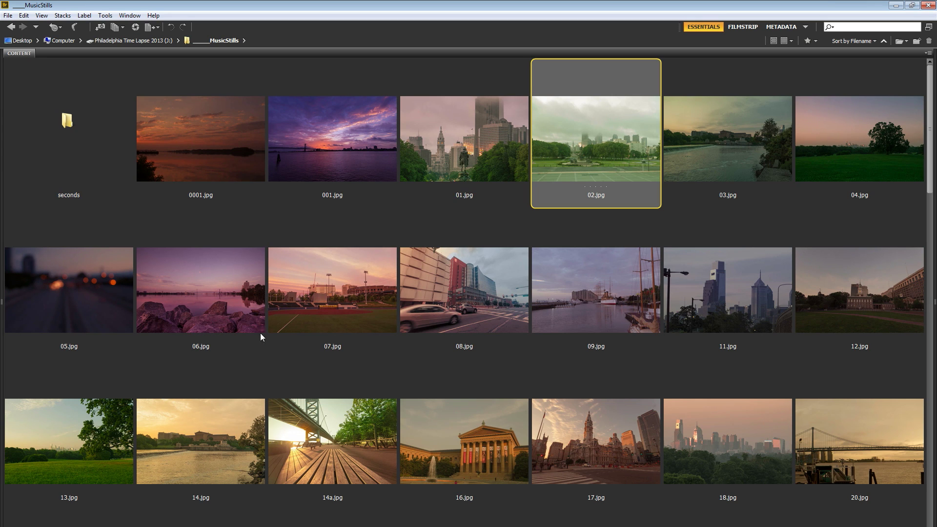
click(229, 298)
click(609, 157)
Compare 03.jpg through 06.jpg against 02.jpg, then shrink the thumbnails back down.
click(701, 154)
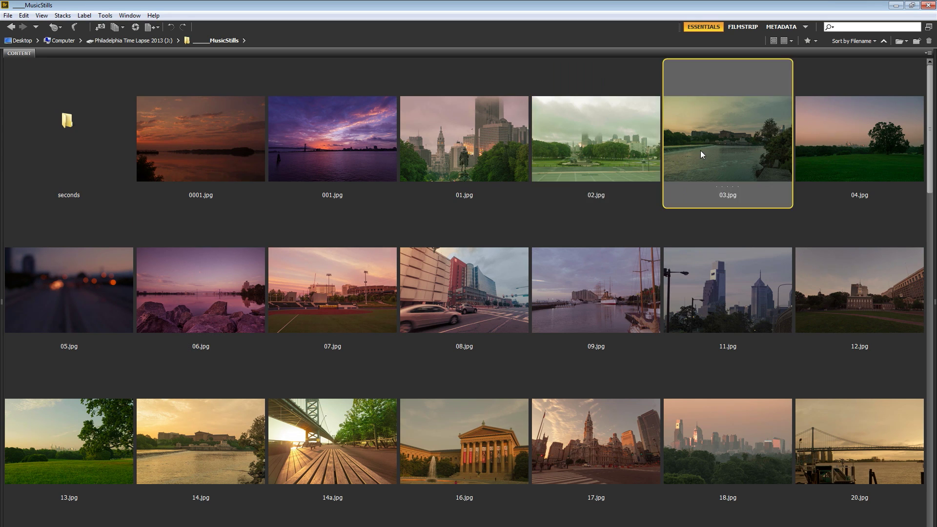
click(829, 154)
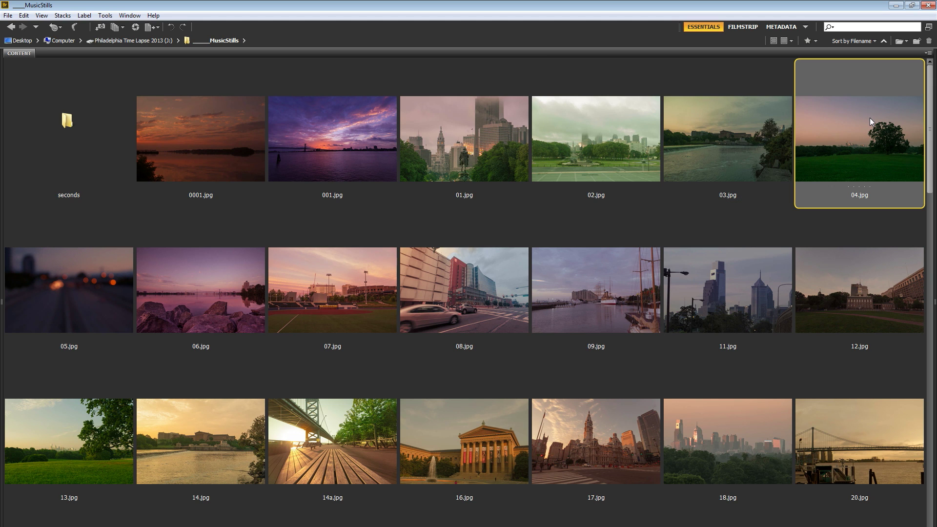
click(69, 292)
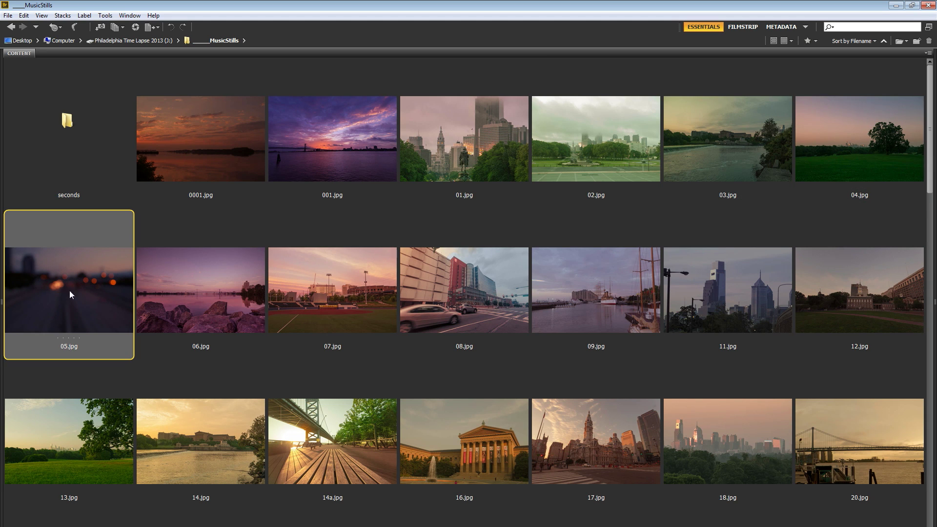
click(190, 300)
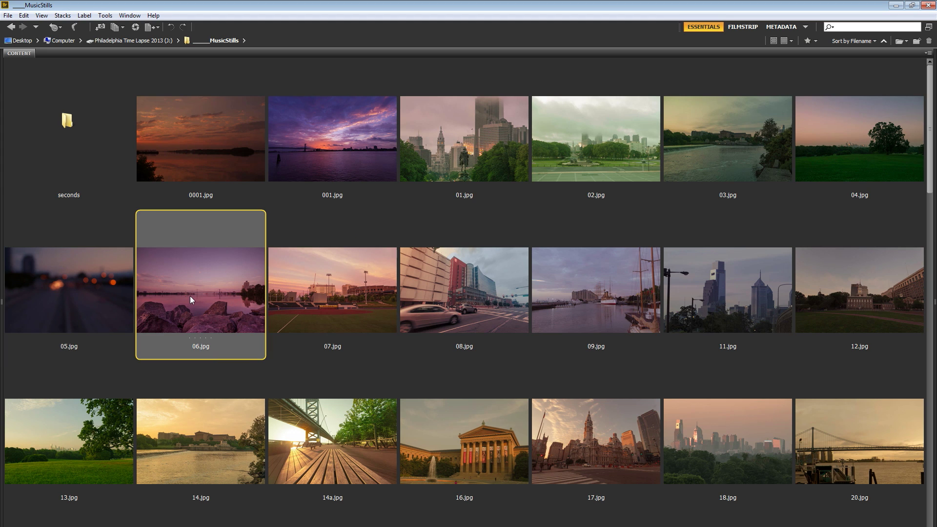
click(641, 153)
click(104, 288)
click(874, 133)
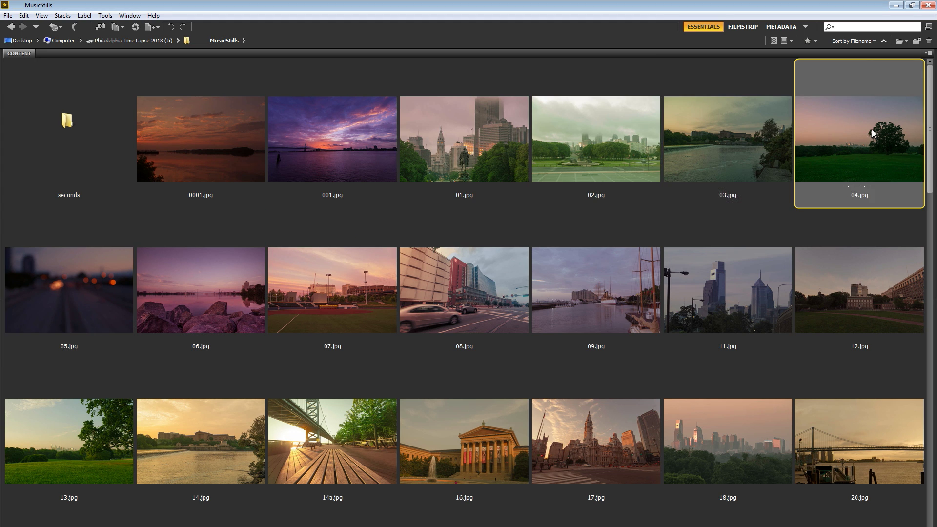
click(102, 279)
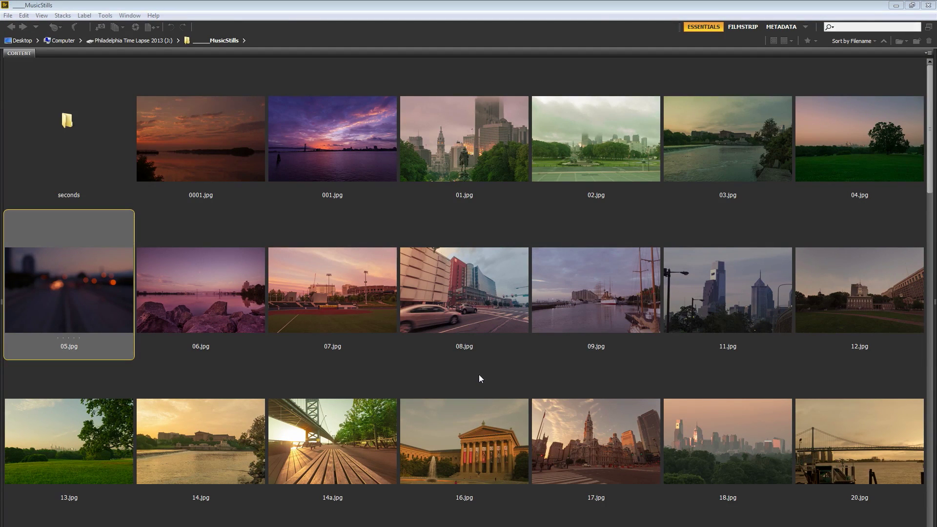
click(404, 6)
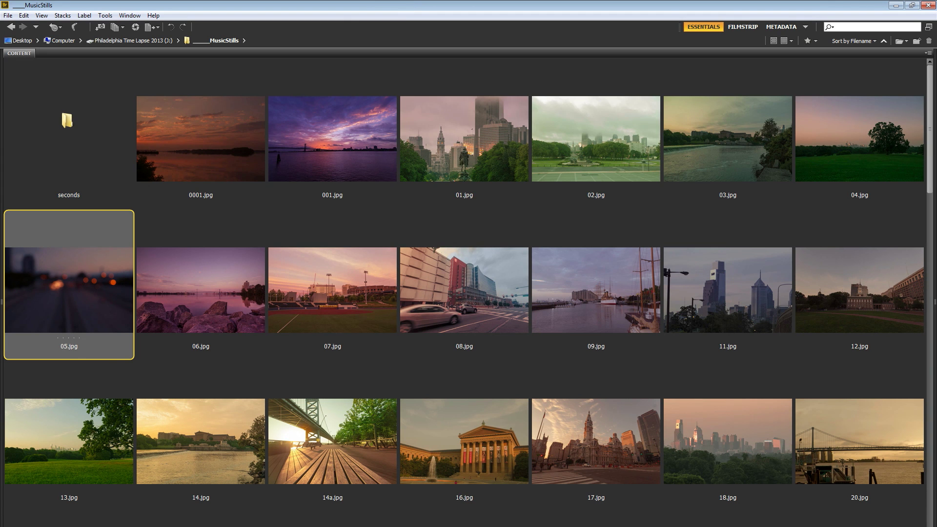
key(ctrl+minus)
key(ctrl+minus)
key(ctrl+minus)
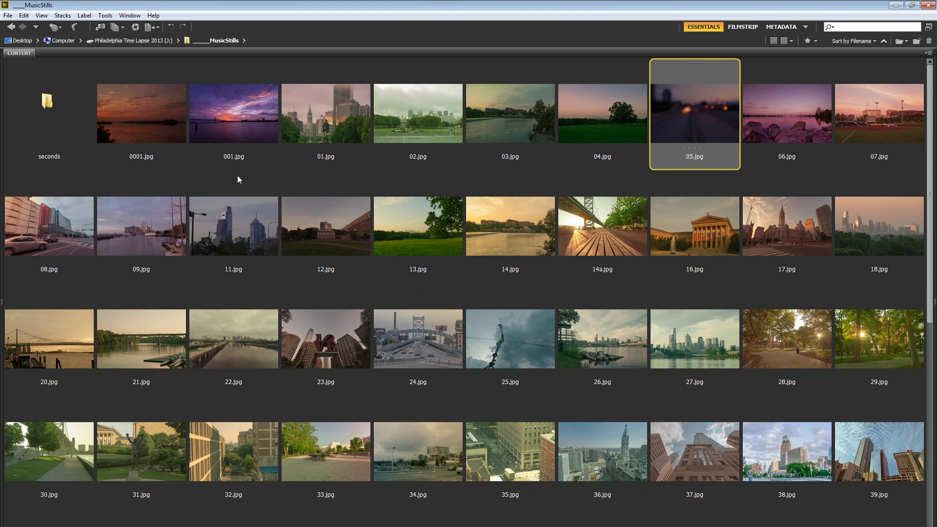
Switch the grid to manual sort order and move 14.jpg right after 0001.jpg.
click(42, 15)
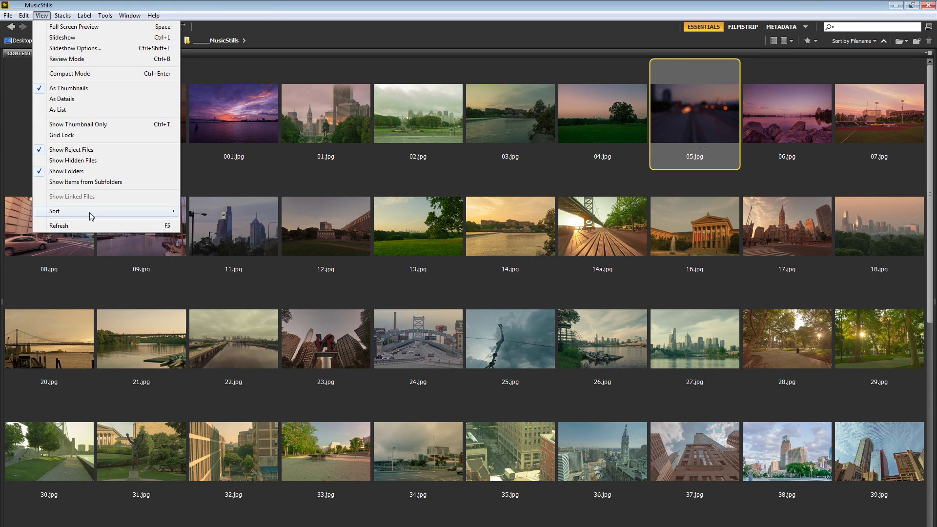
mouse_move(92, 216)
click(211, 349)
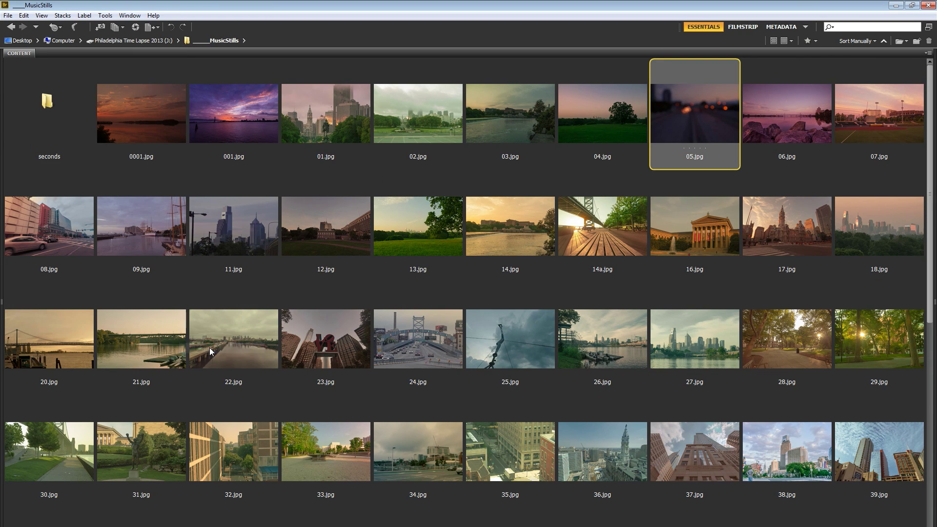
click(530, 228)
drag(515, 238, 280, 113)
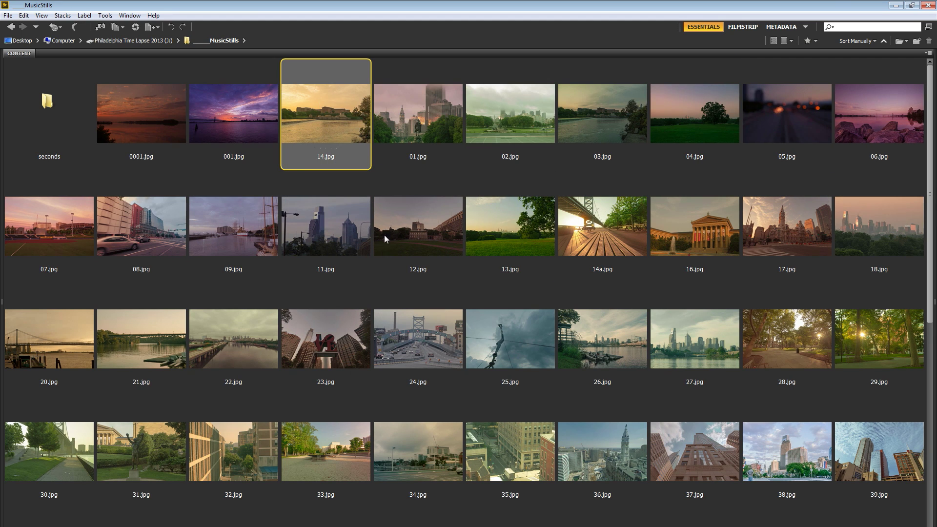
drag(336, 130, 230, 161)
click(139, 117)
click(238, 88)
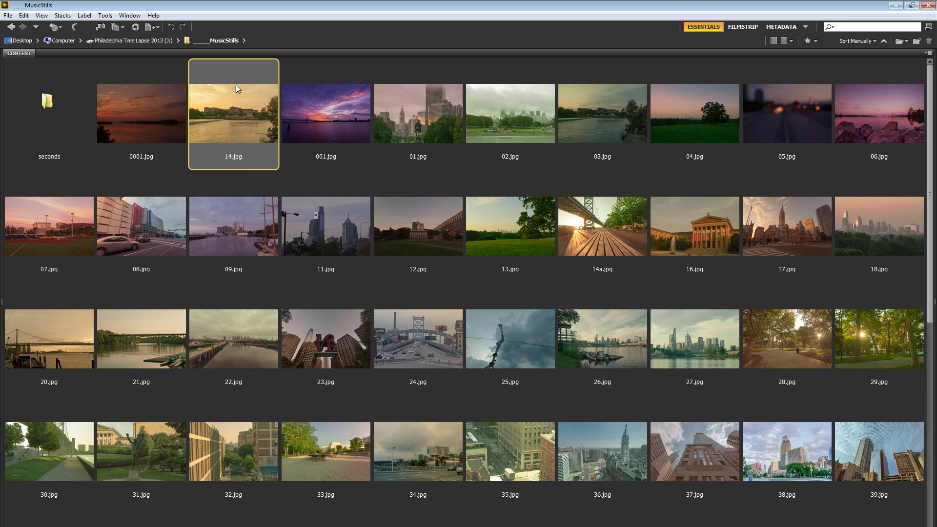
Place 14a.jpg, 13.jpg, 04.jpg, 05.jpg and 06.jpg in sequence after 14.jpg.
drag(610, 239, 358, 166)
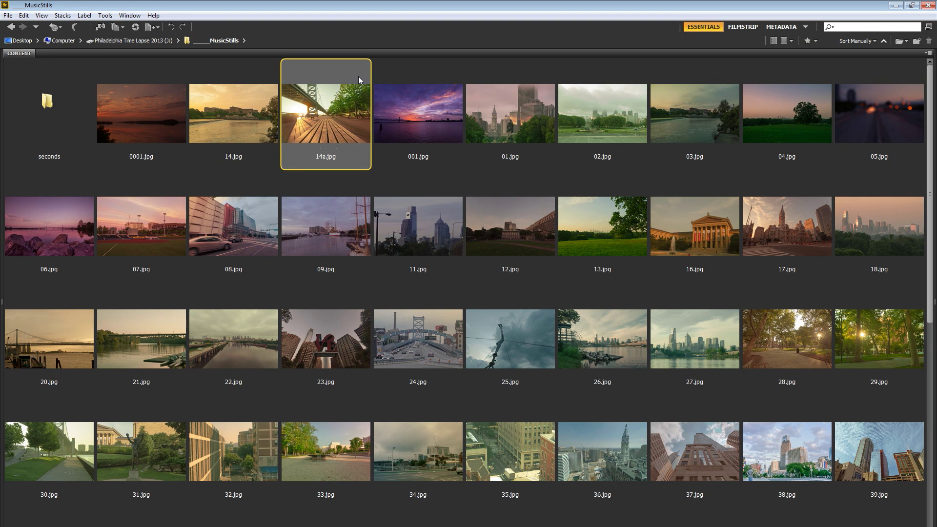
drag(624, 239, 380, 127)
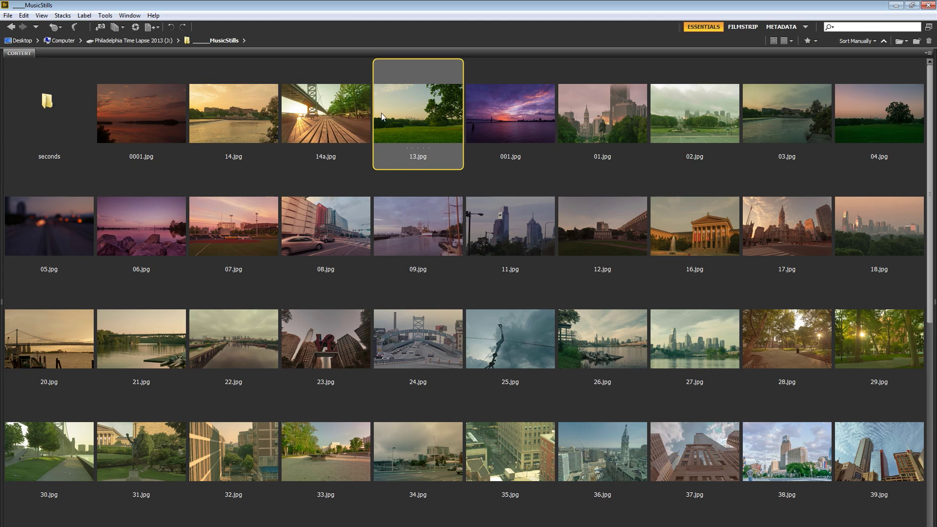
drag(861, 117, 496, 107)
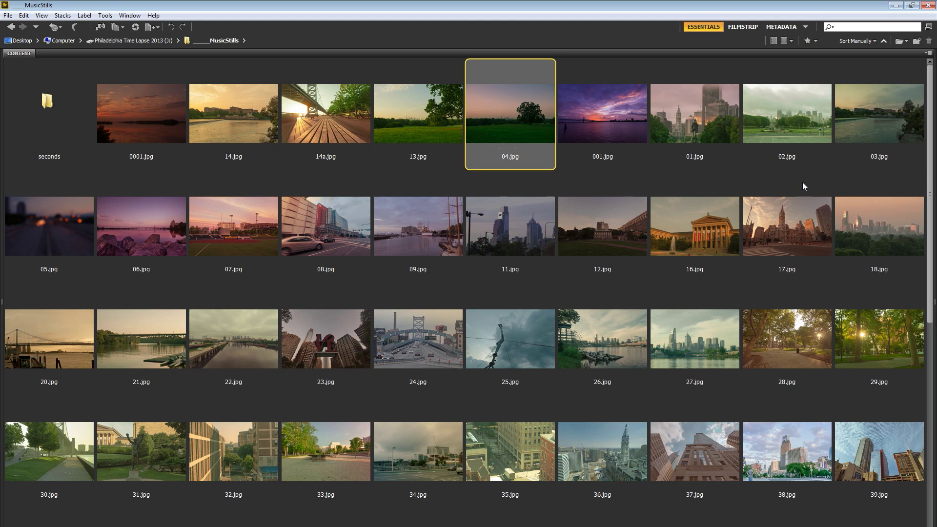
drag(83, 228, 560, 97)
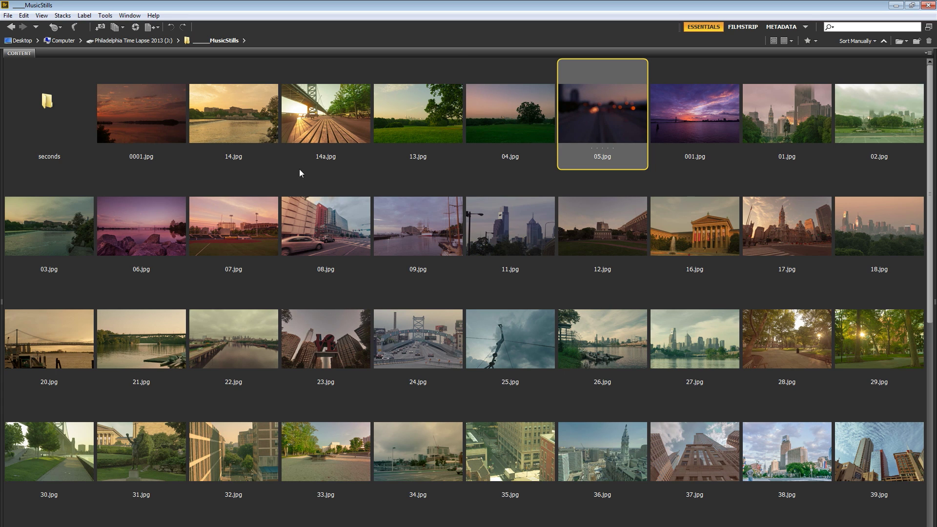
drag(133, 236, 630, 121)
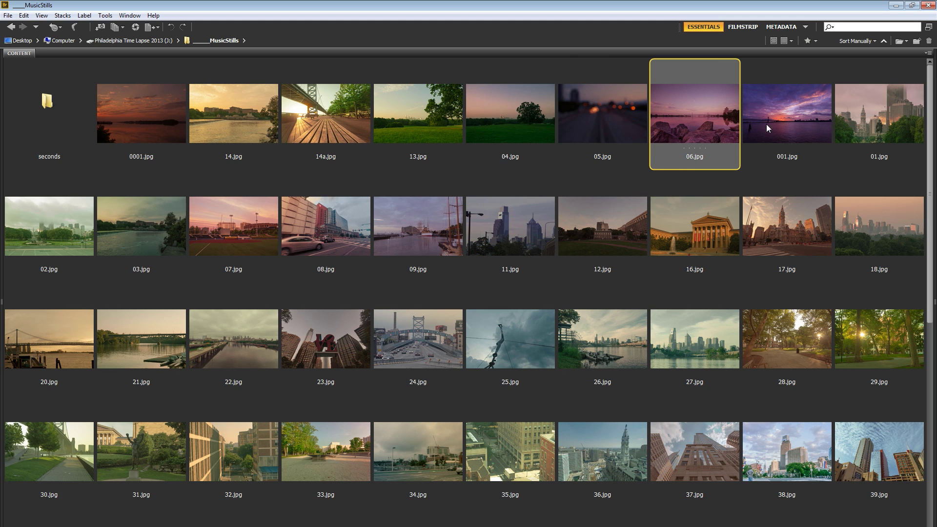
Place 09.jpg after 001.jpg, then start row two with 03.jpg, 01.jpg and 08.jpg.
click(789, 118)
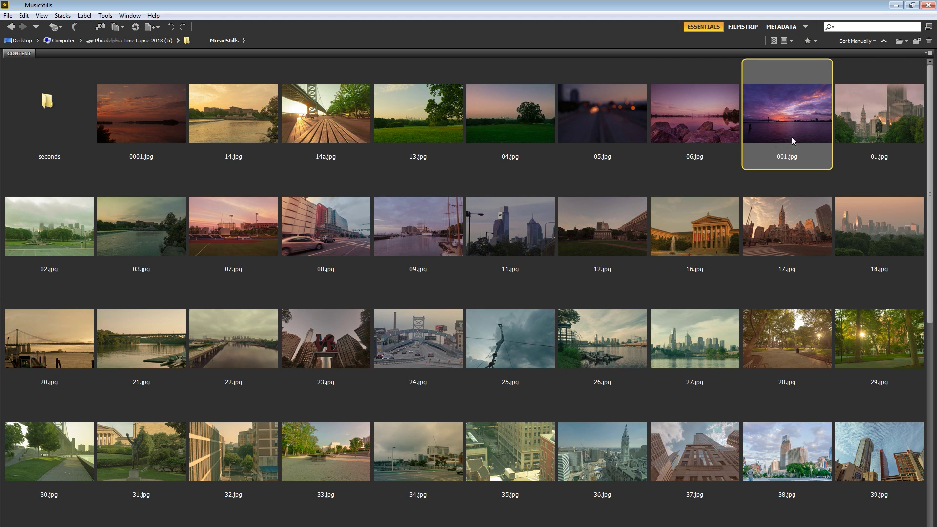
drag(439, 229, 848, 156)
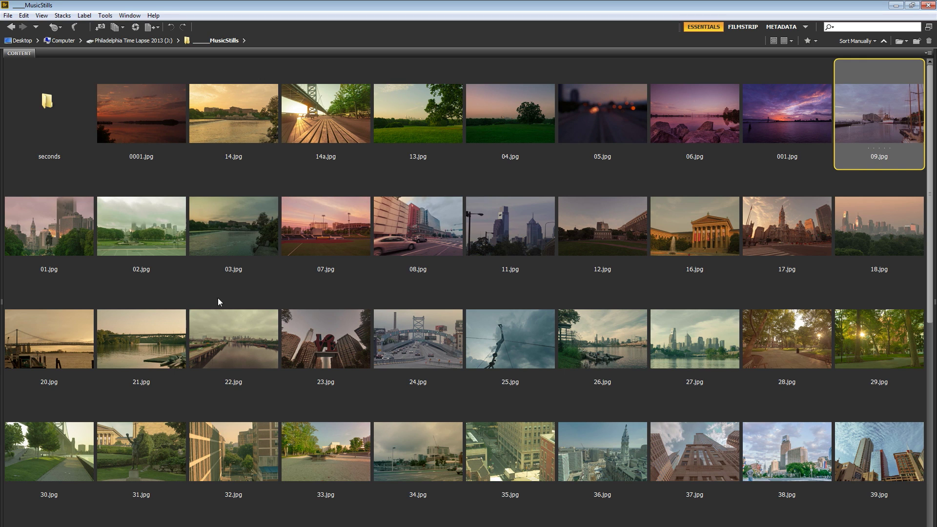
drag(242, 227, 29, 235)
click(861, 112)
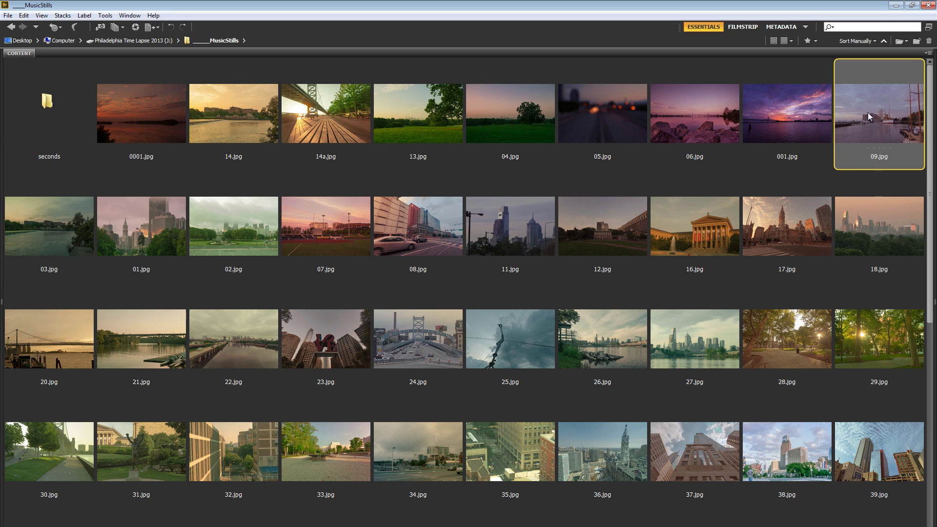
click(65, 232)
drag(234, 237, 200, 247)
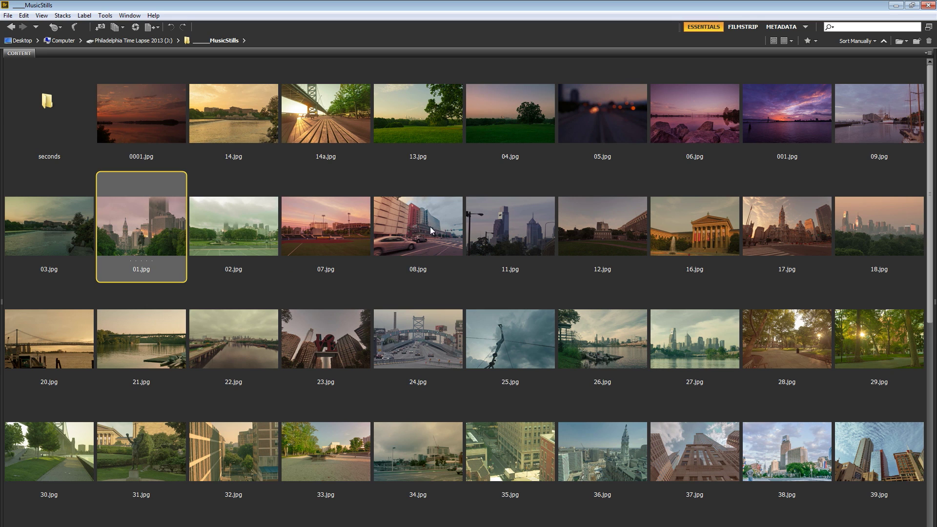
drag(429, 226, 257, 254)
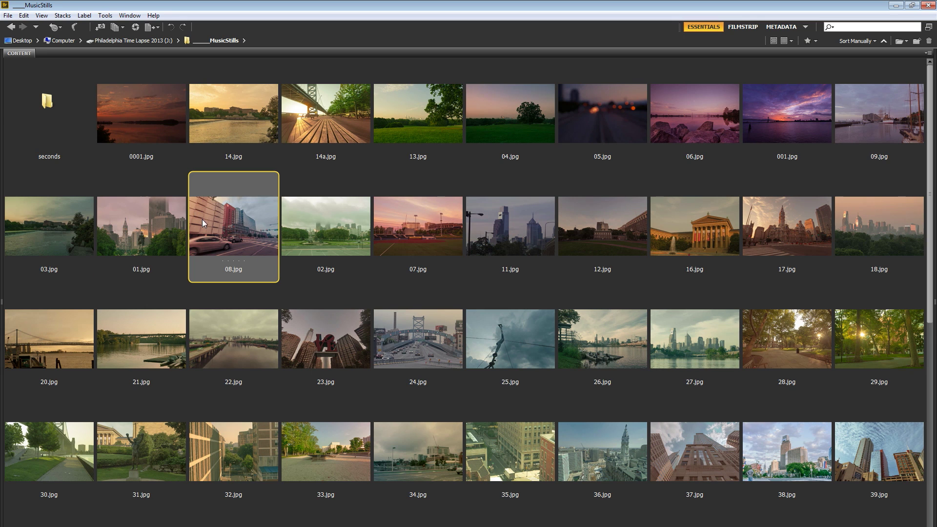
With larger thumbnails, put 11.jpg after 08.jpg and start row three with 12.jpg, 16.jpg, 07.jpg.
click(146, 233)
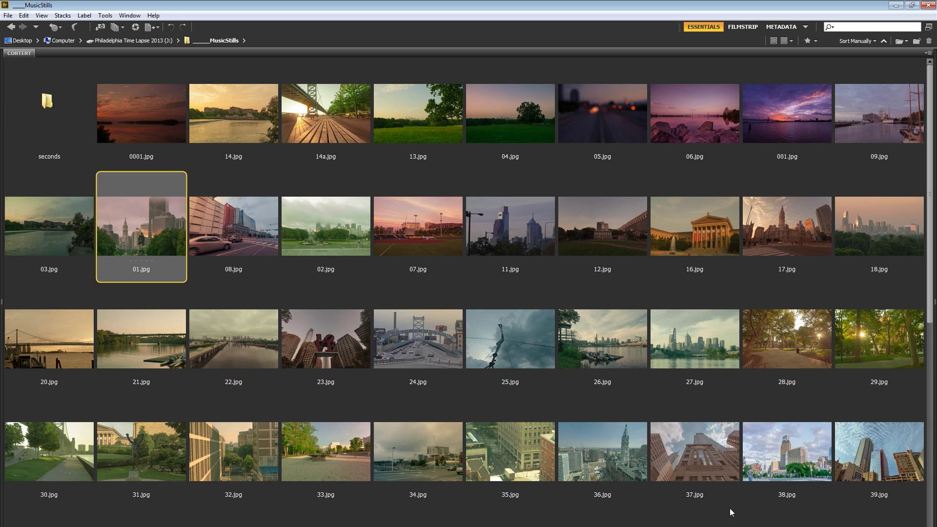
key(ctrl+plus)
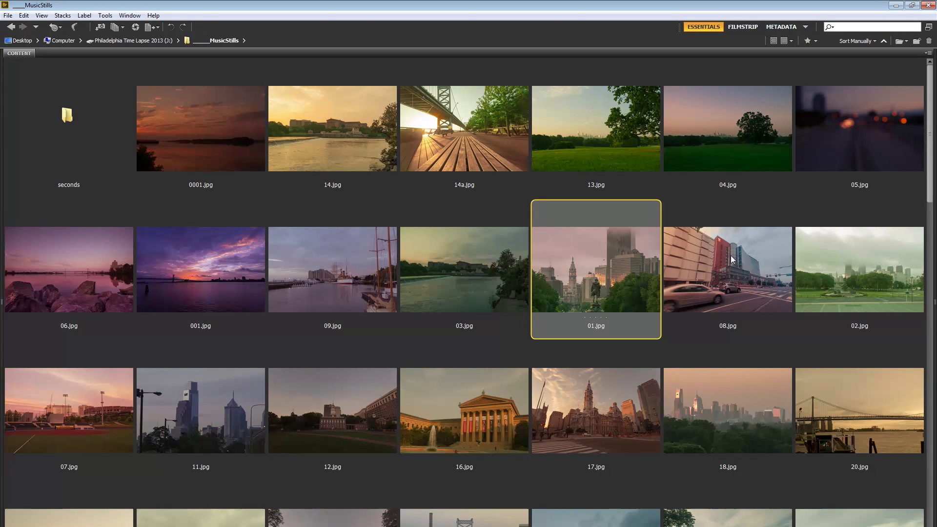
click(709, 266)
drag(173, 434, 759, 320)
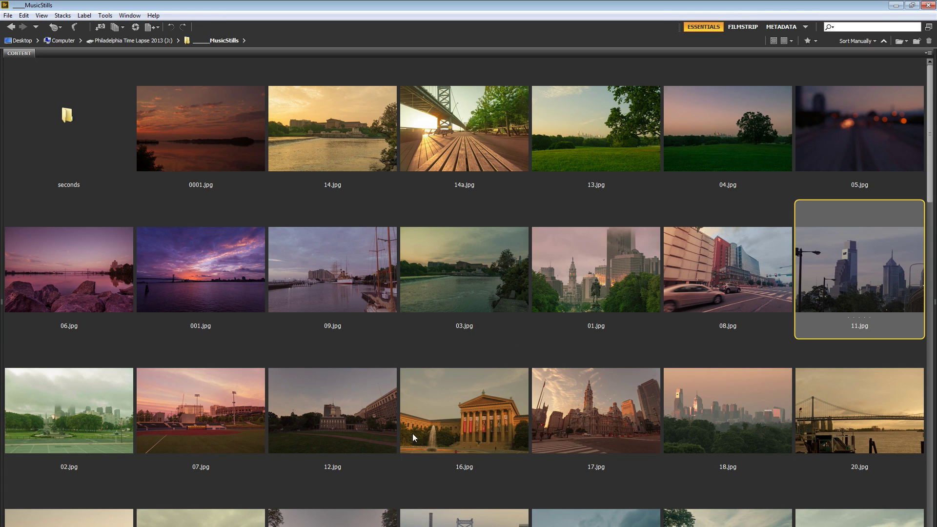
drag(372, 423, 52, 417)
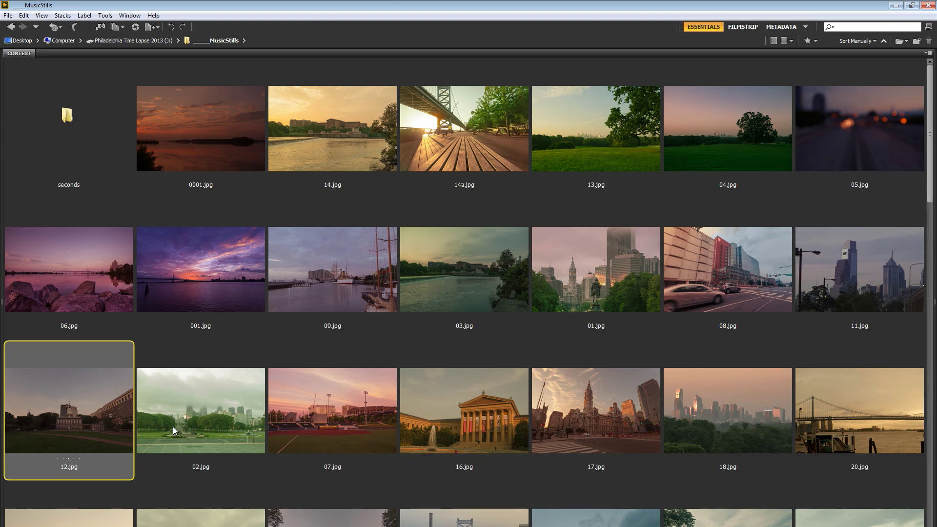
drag(350, 422, 170, 421)
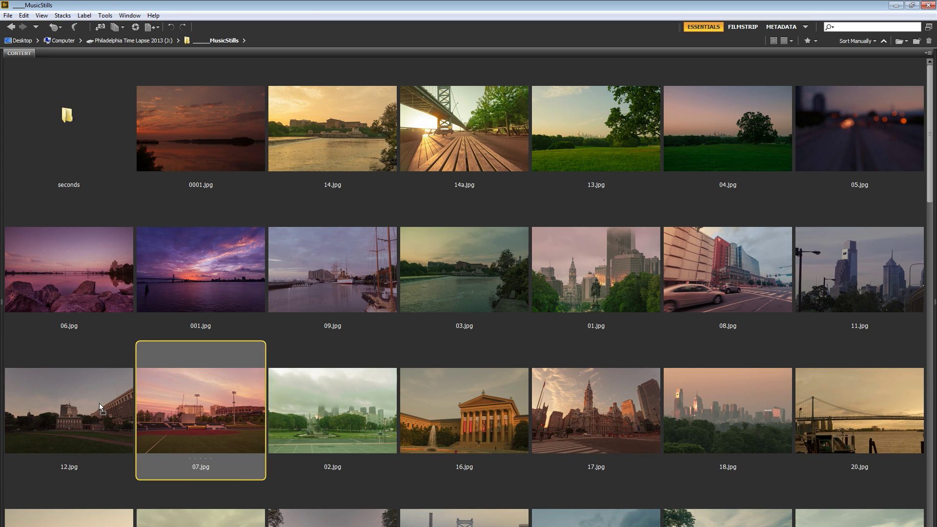
click(99, 406)
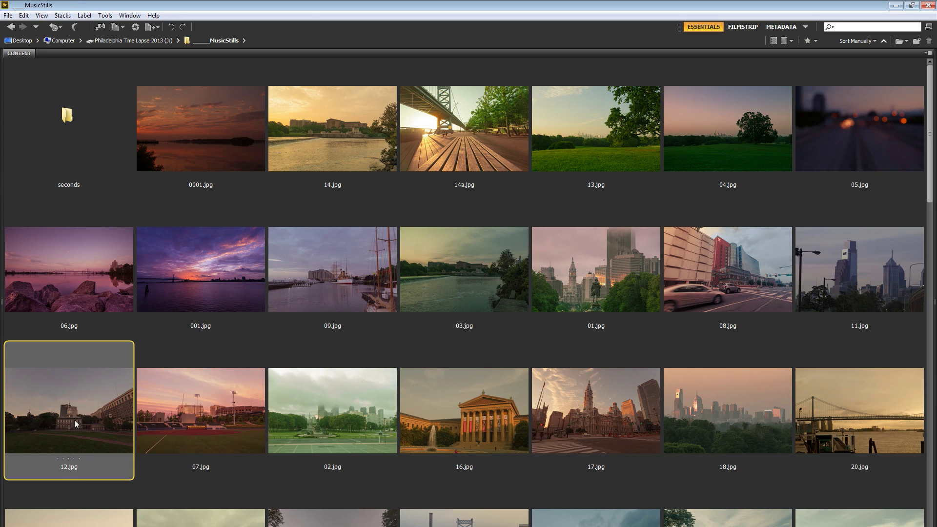
click(200, 424)
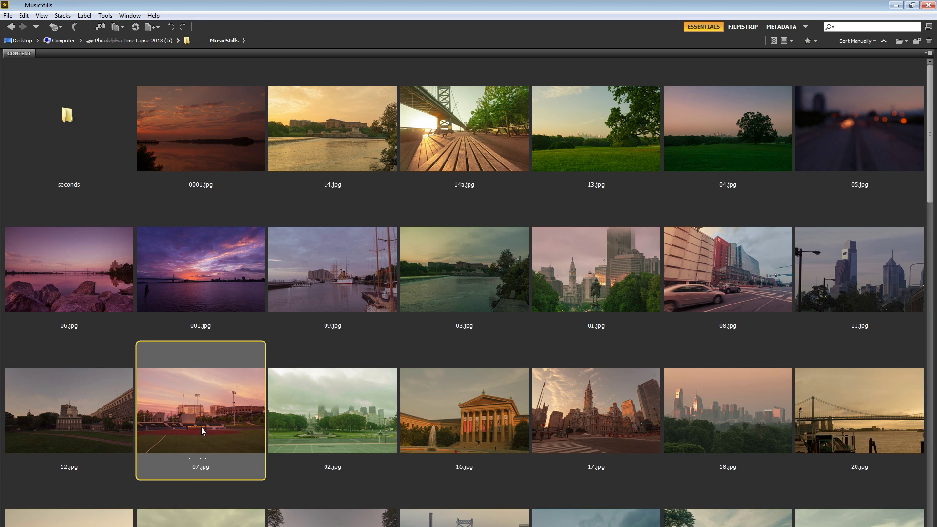
drag(492, 413, 142, 412)
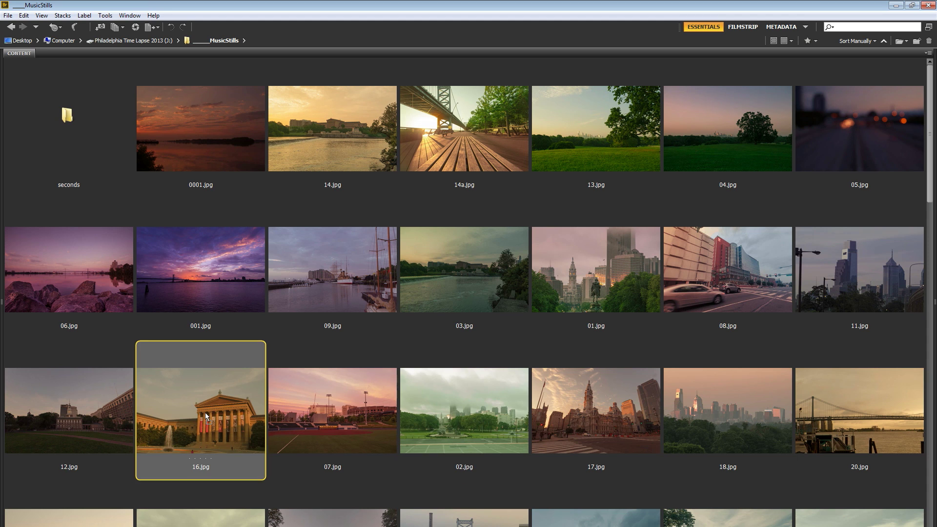
Compare 12.jpg and 07.jpg, then place 17.jpg and the bridge still 20.jpg after 07.jpg.
click(91, 429)
click(205, 417)
click(115, 420)
click(200, 432)
click(101, 428)
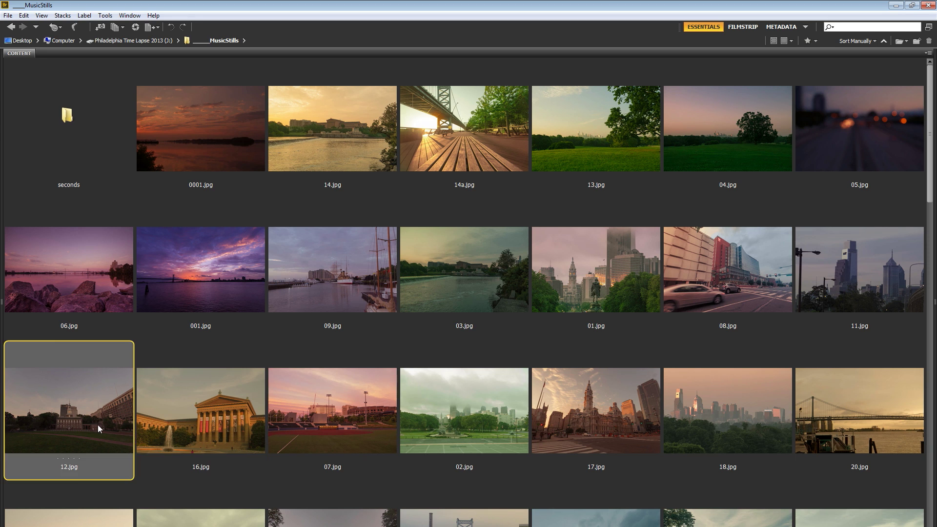
click(214, 419)
click(117, 429)
click(205, 418)
click(332, 411)
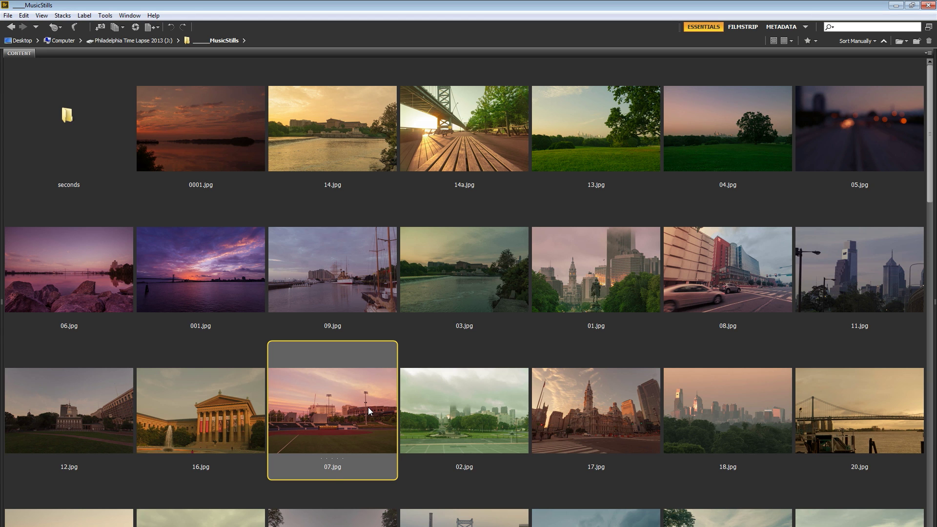
drag(595, 415, 451, 415)
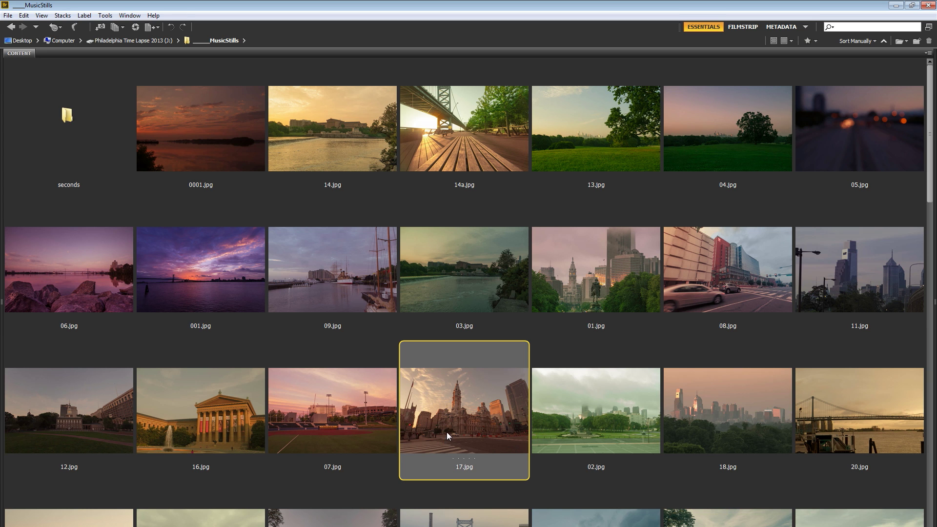
drag(841, 414, 600, 410)
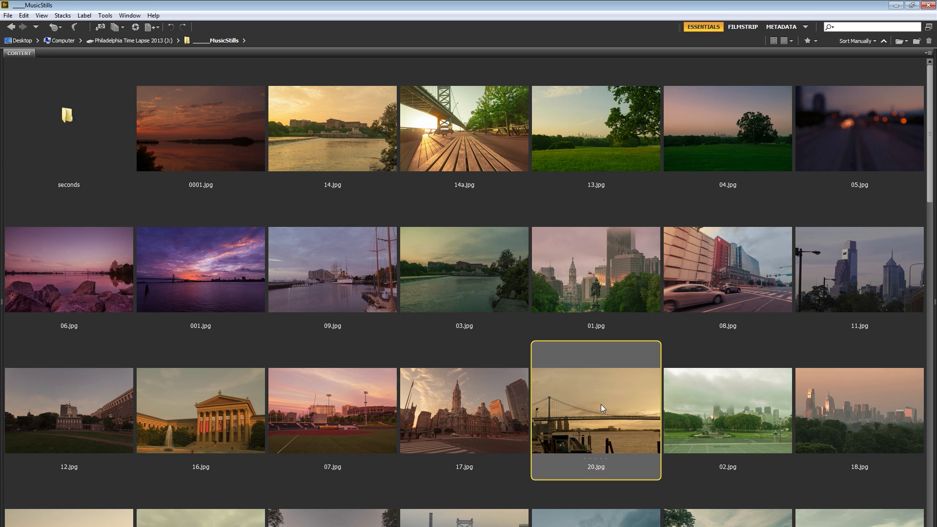
Move 21.jpg to sit right after 02.jpg, ahead of 18.jpg.
click(698, 420)
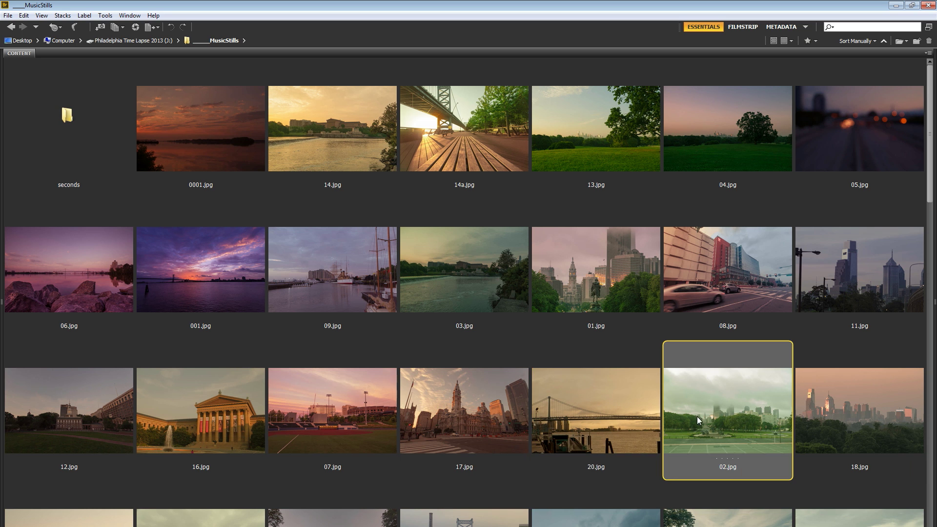
scroll(667, 415, down, 3)
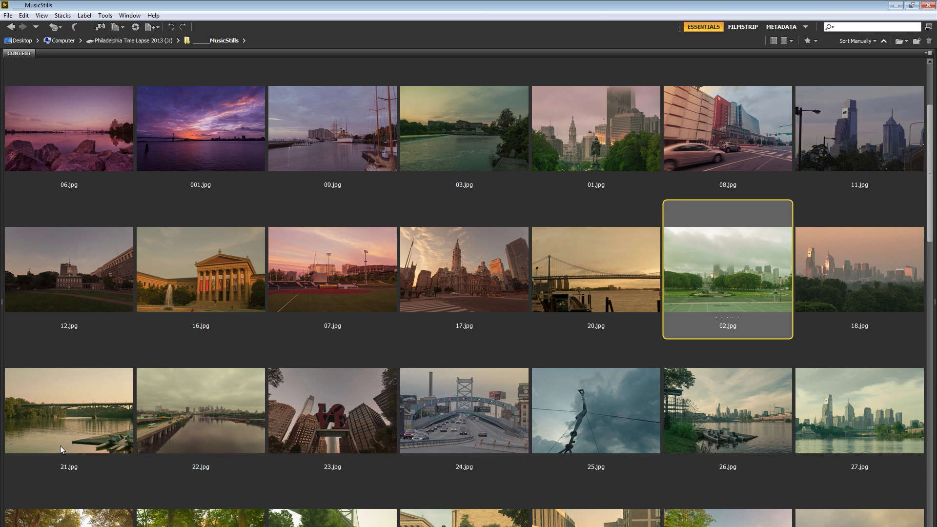
drag(63, 450, 832, 317)
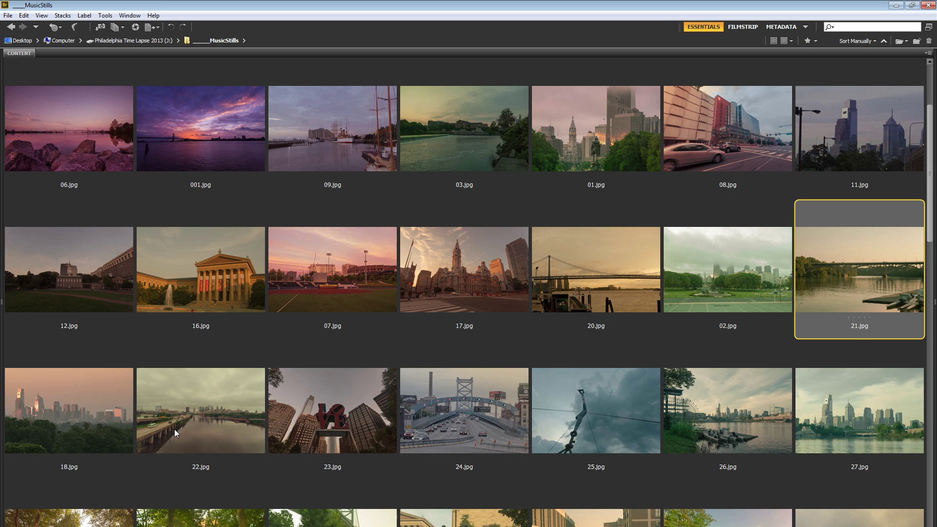
click(51, 393)
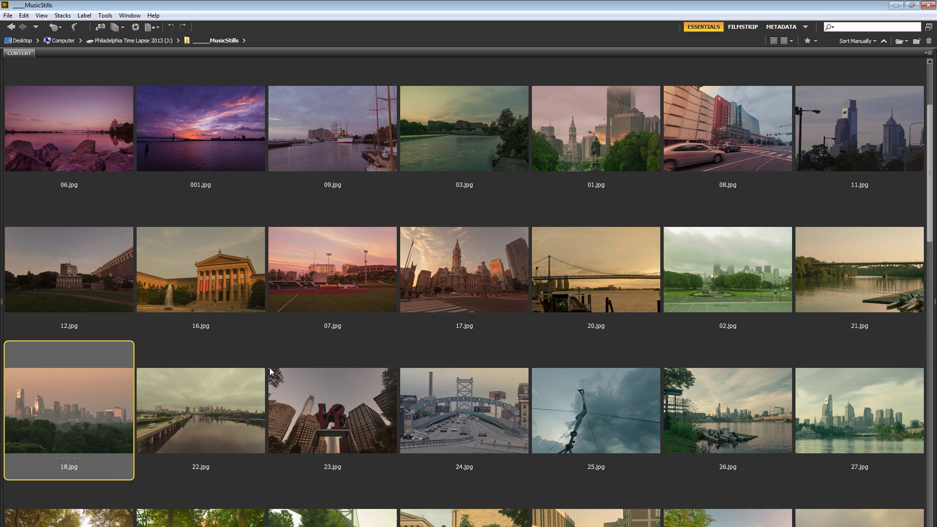
scroll(479, 305, down, 5)
Shrink the thumbnails and select every still from 0001.jpg through 83.jpg.
scroll(479, 305, up, 10)
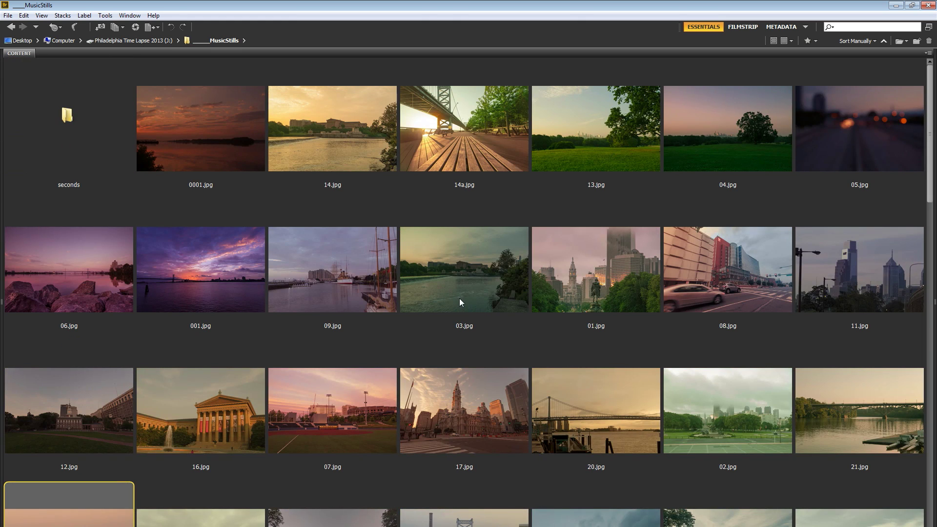
scroll(464, 293, down, 2)
key(ctrl+minus)
key(ctrl+minus)
key(ctrl+minus)
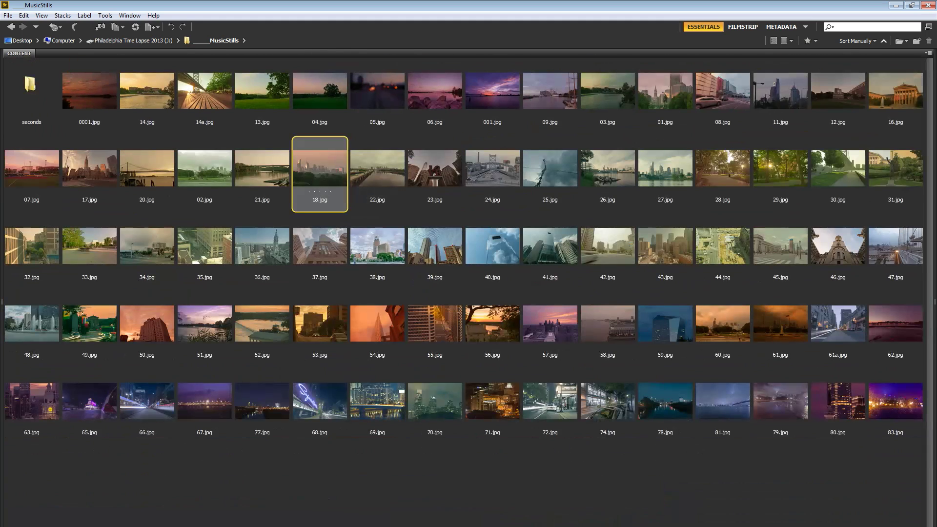
click(96, 100)
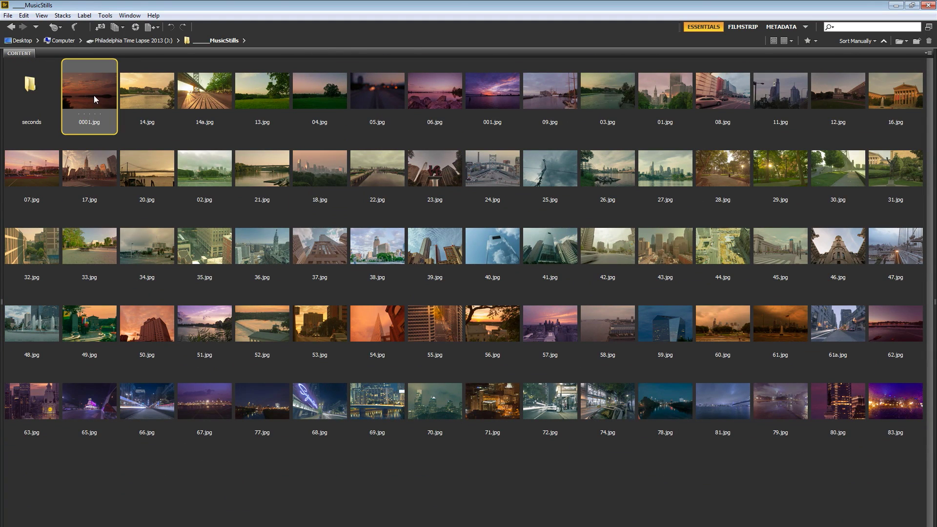
shift+click(914, 408)
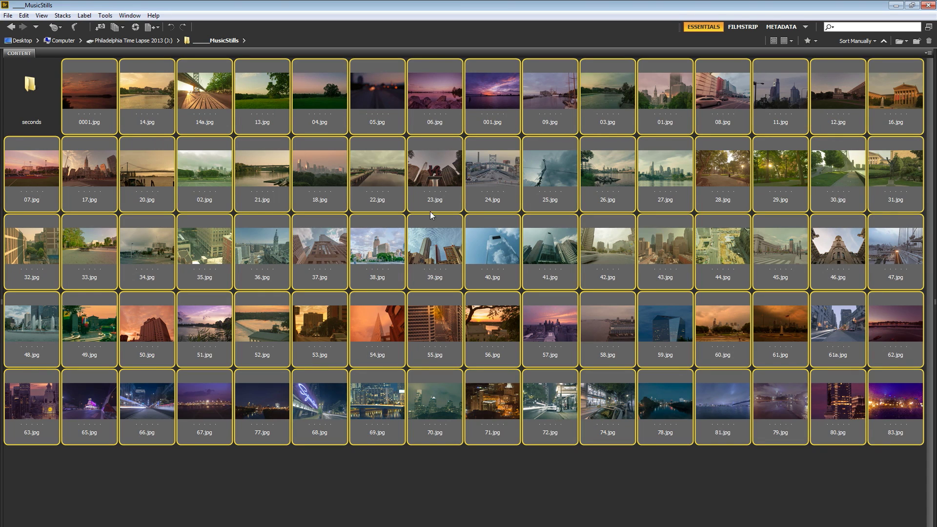
click(69, 84)
shift+click(890, 400)
Batch rename the 79 stills with a two-digit sequence number starting at 1.
click(105, 16)
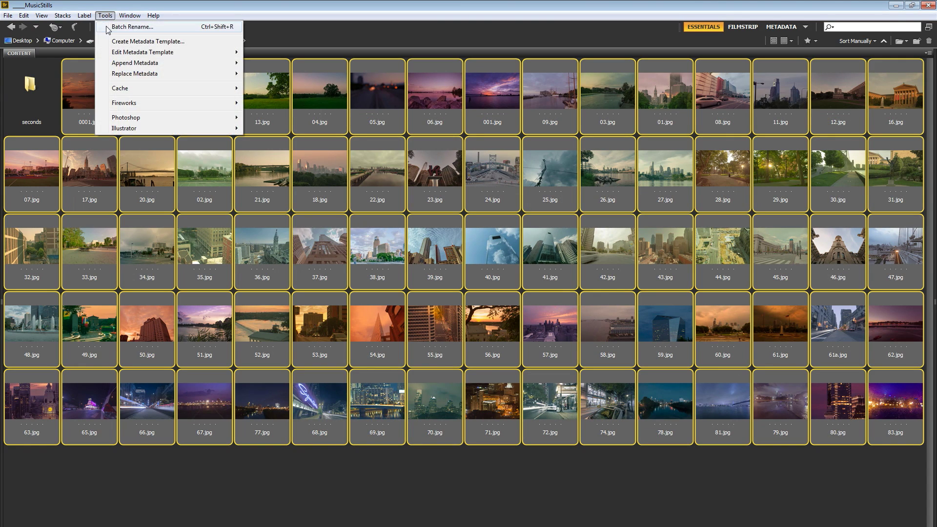
click(110, 27)
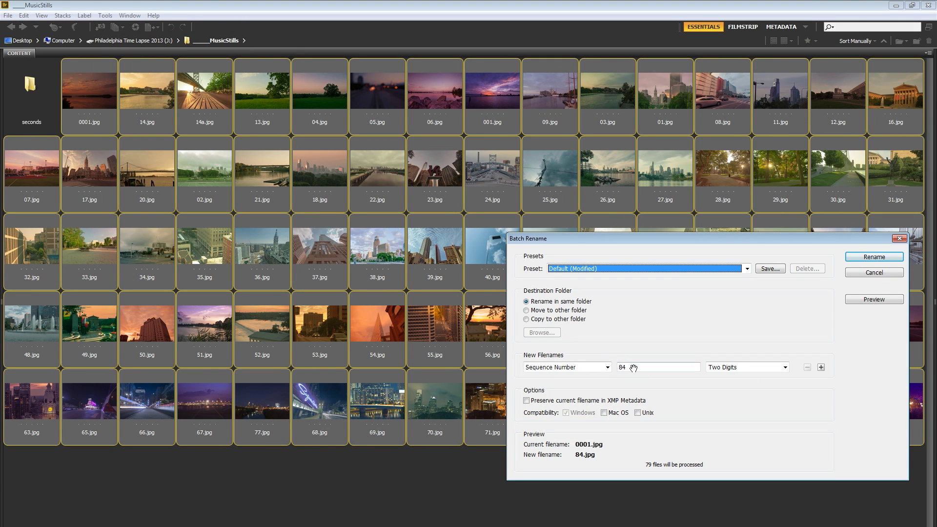
drag(668, 369, 618, 370)
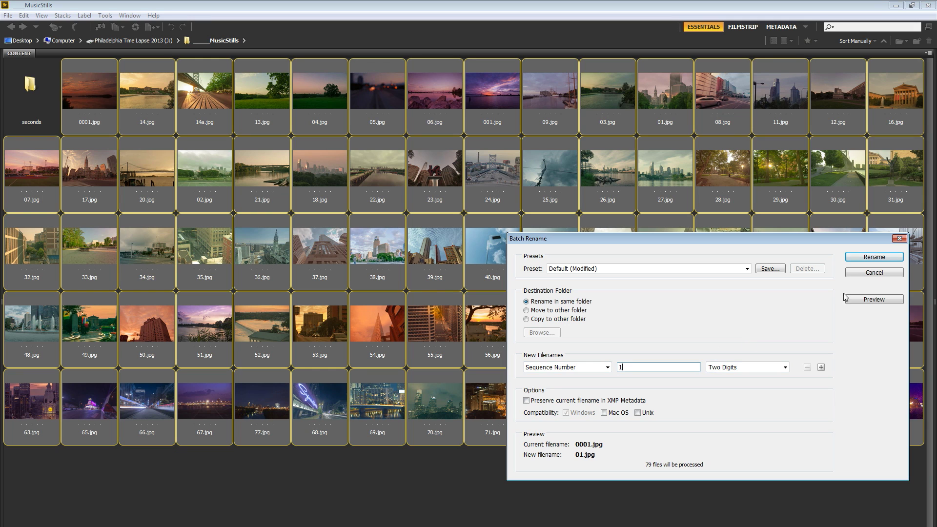
click(866, 261)
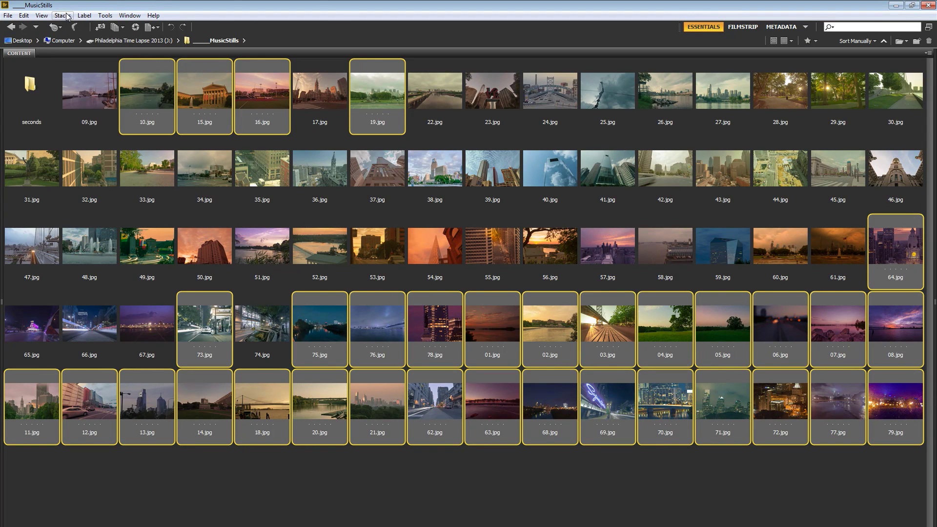
Sort the stills by filename and check that they run from 01.jpg to 79.jpg.
click(42, 16)
mouse_move(87, 213)
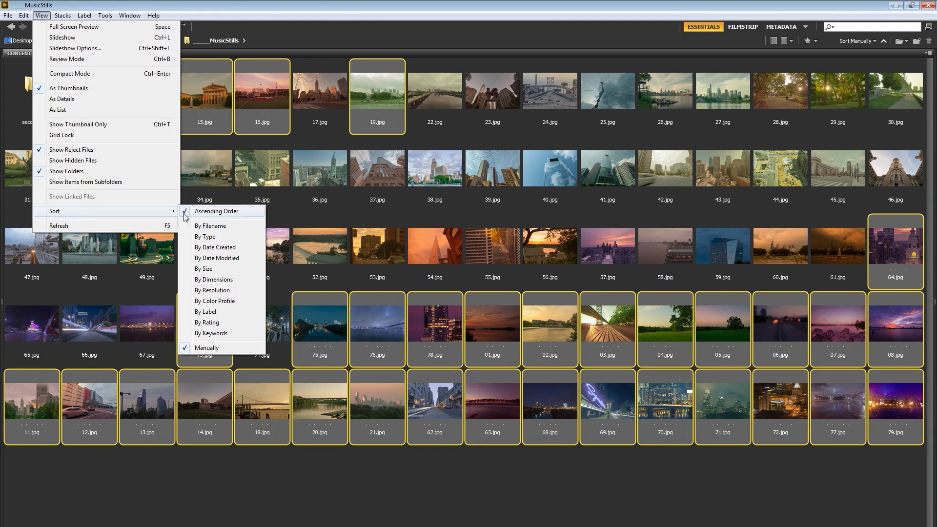
click(225, 227)
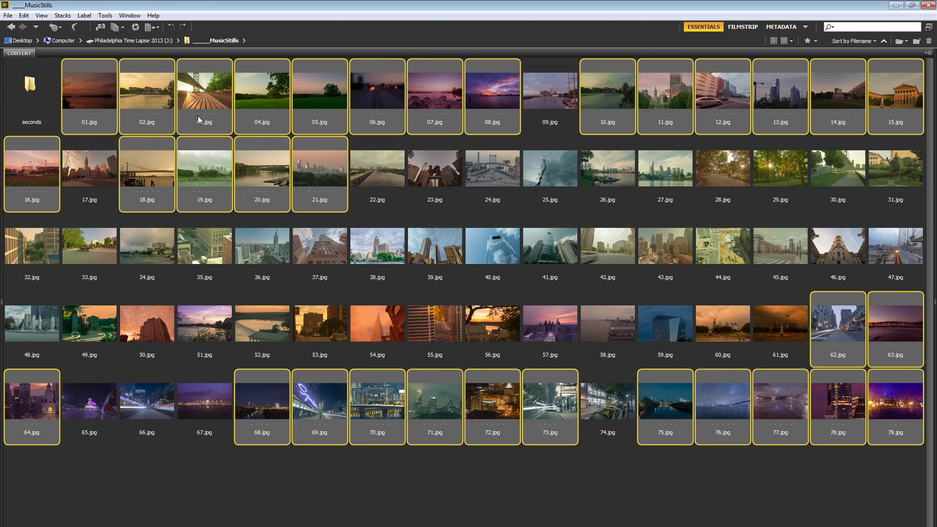
click(136, 91)
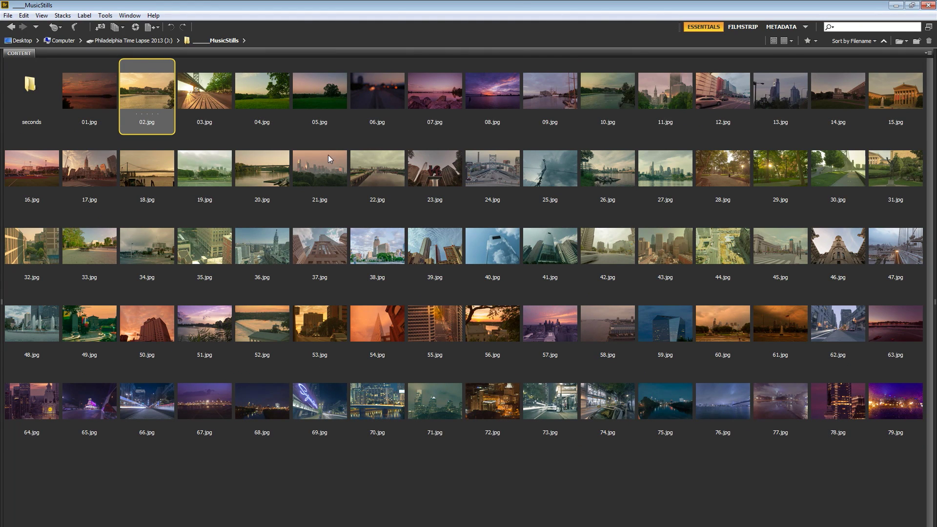
click(111, 90)
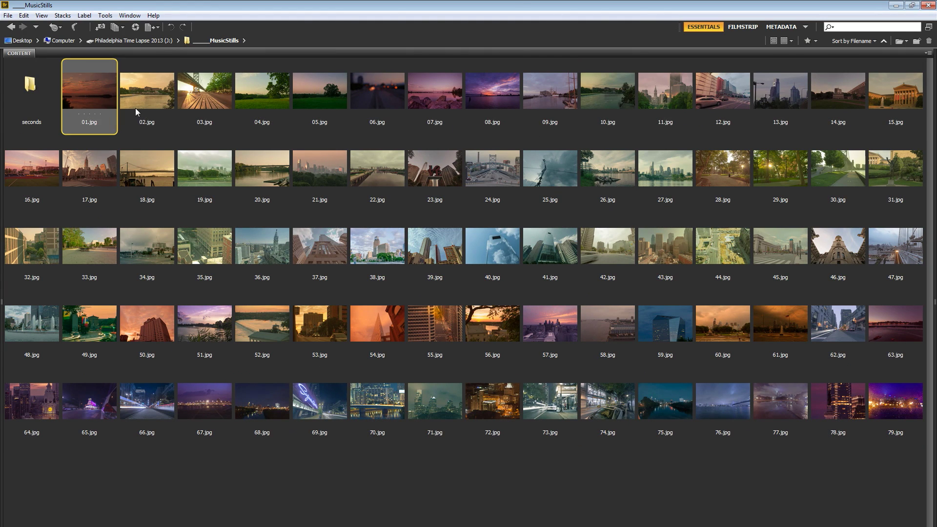
click(898, 408)
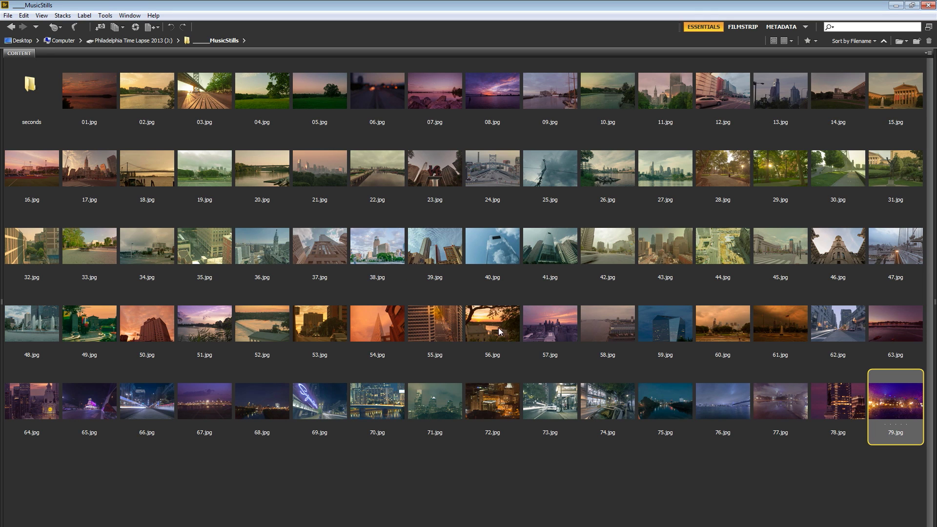
Enlarge the thumbnails and review the opening stills 01.jpg, 02.jpg and 03.jpg in order.
key(ctrl+equal)
key(ctrl+equal)
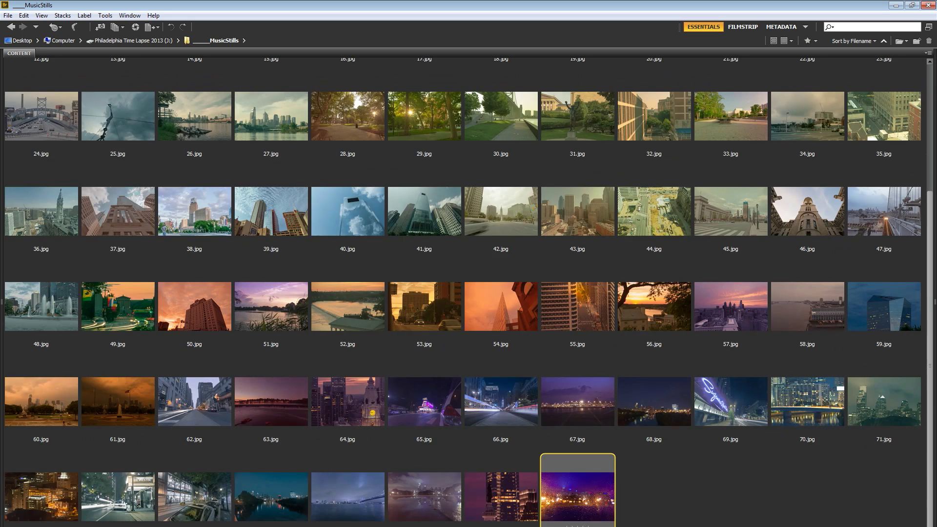
scroll(554, 434, up, 5)
click(134, 92)
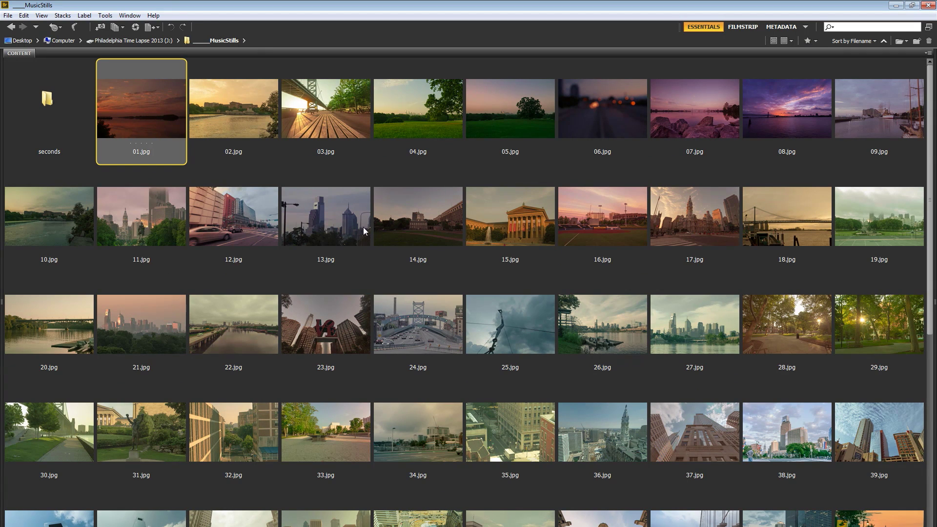
click(324, 201)
click(326, 115)
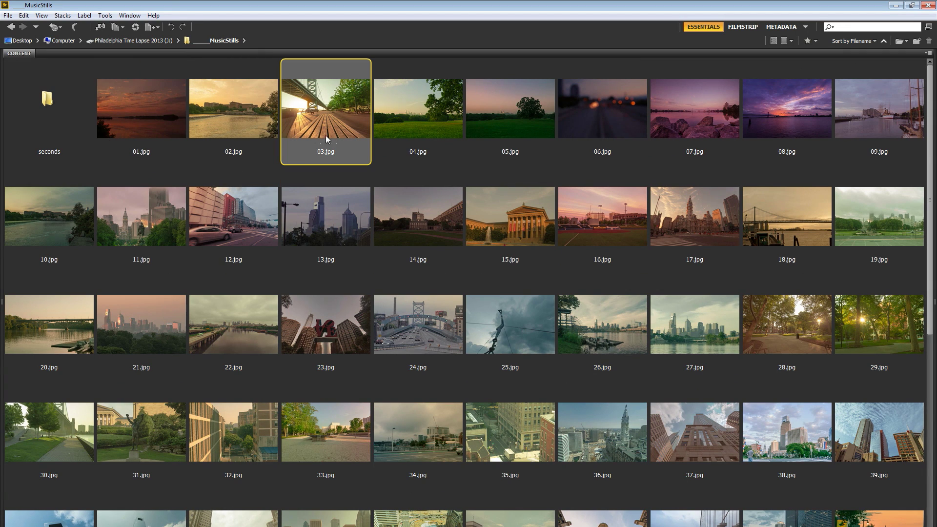
click(237, 108)
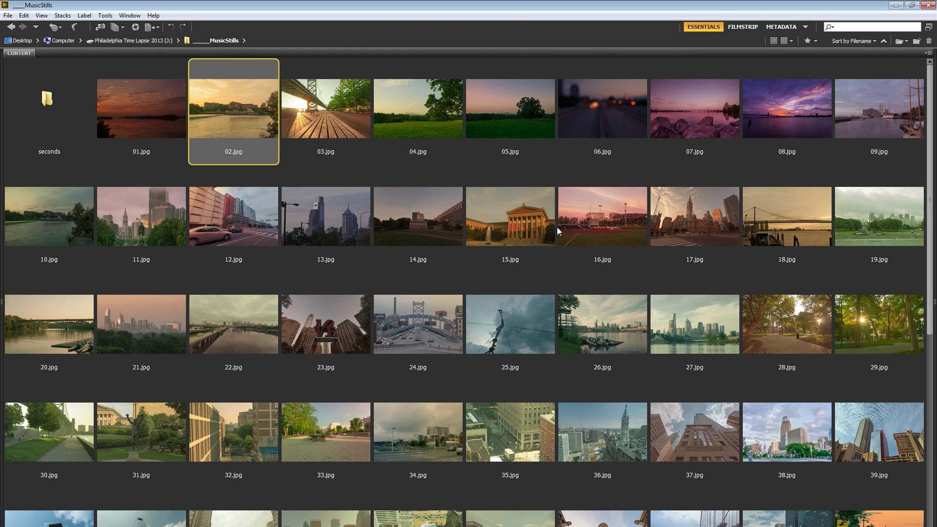
click(166, 120)
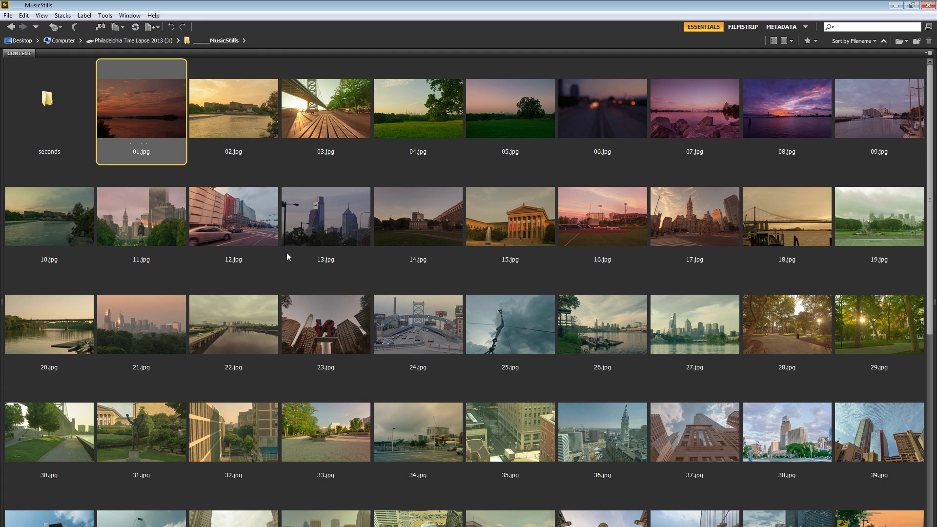
click(259, 121)
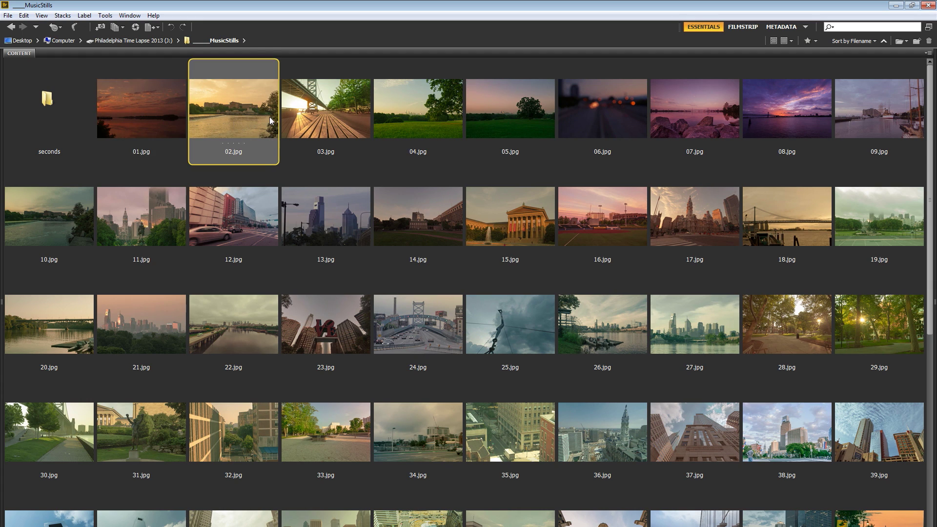
click(341, 122)
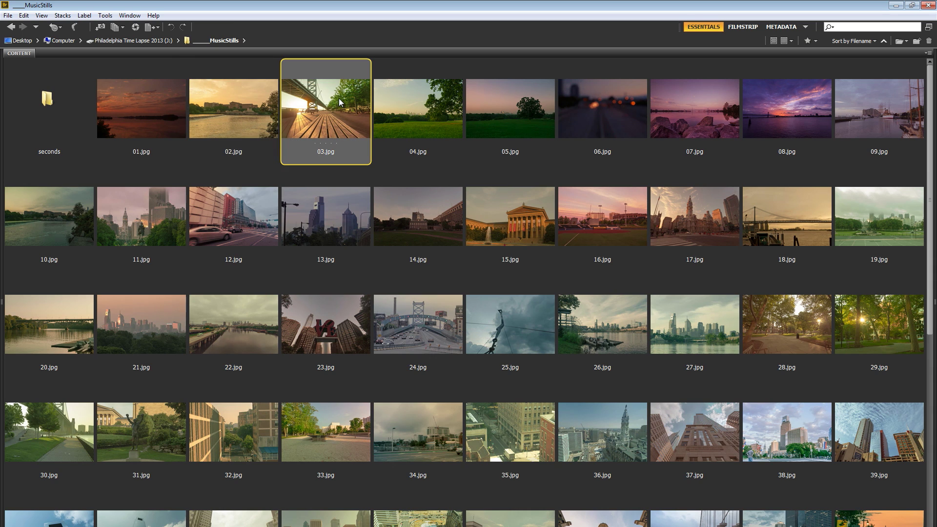
key(space)
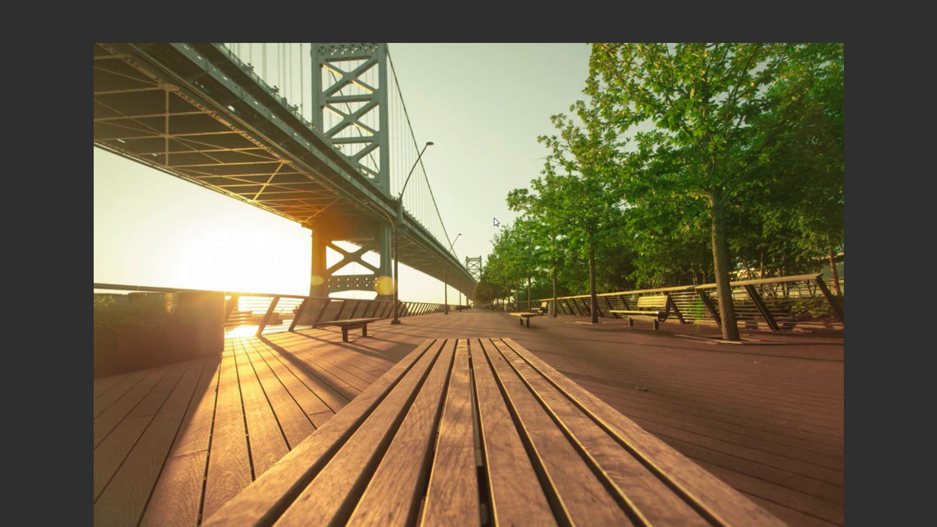
key(space)
click(415, 101)
key(space)
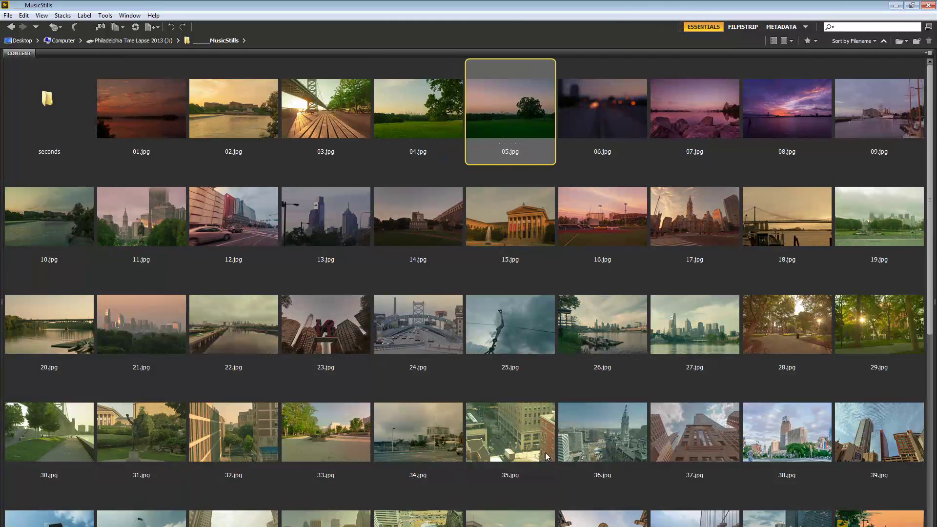
scroll(585, 444, down, 5)
scroll(667, 482, up, 5)
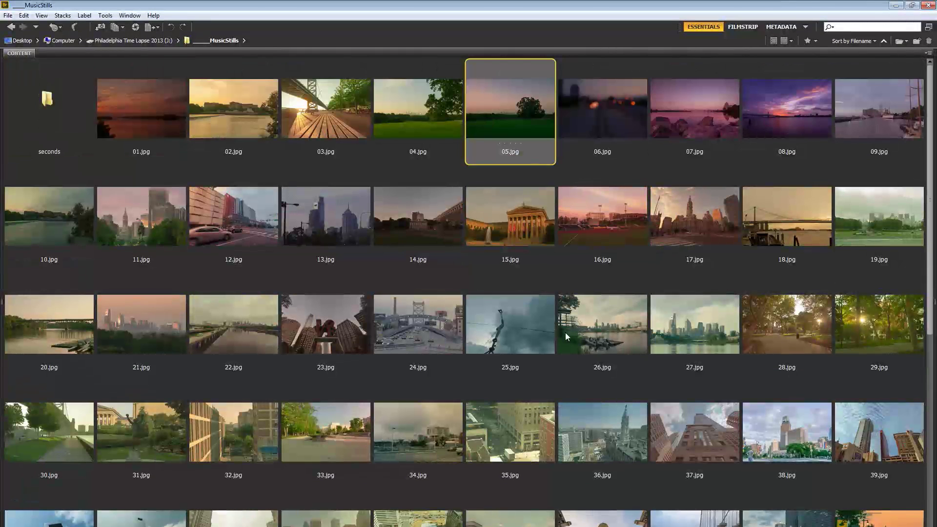